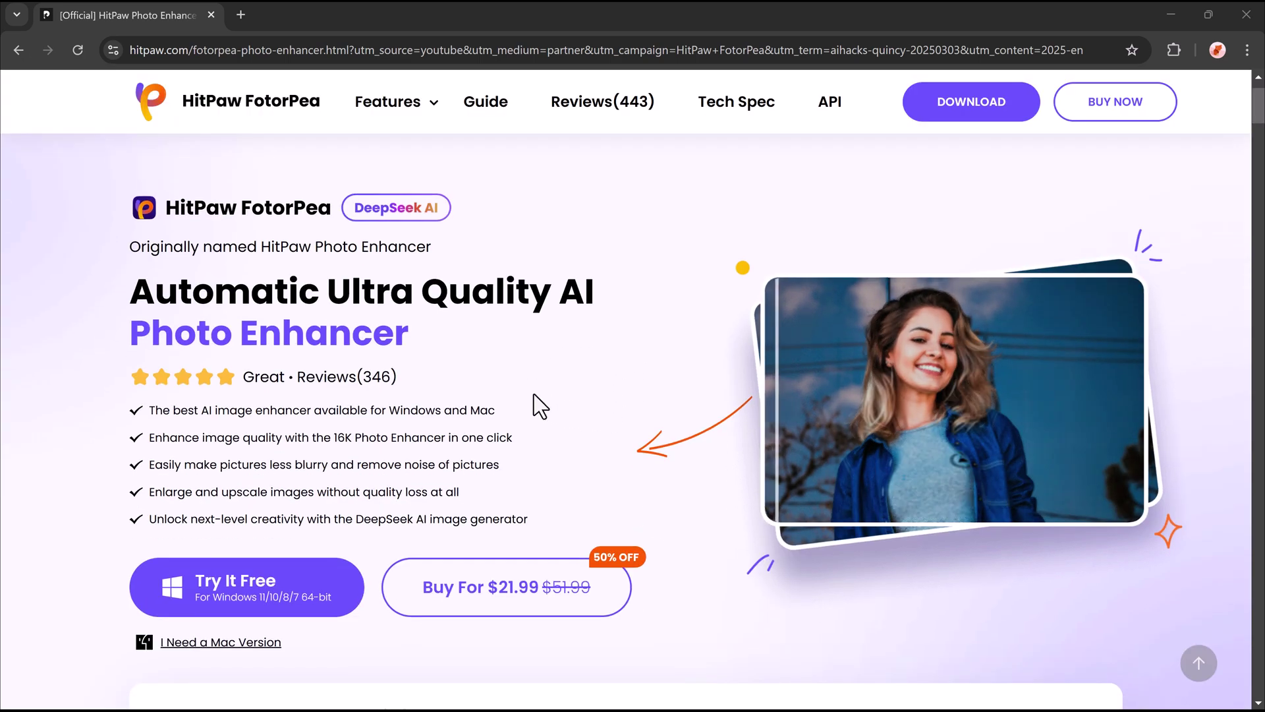
Scroll the photo-enhancer web page and drag the scrollbar down to the old-photo section.
scroll(1257, 122, down, 1)
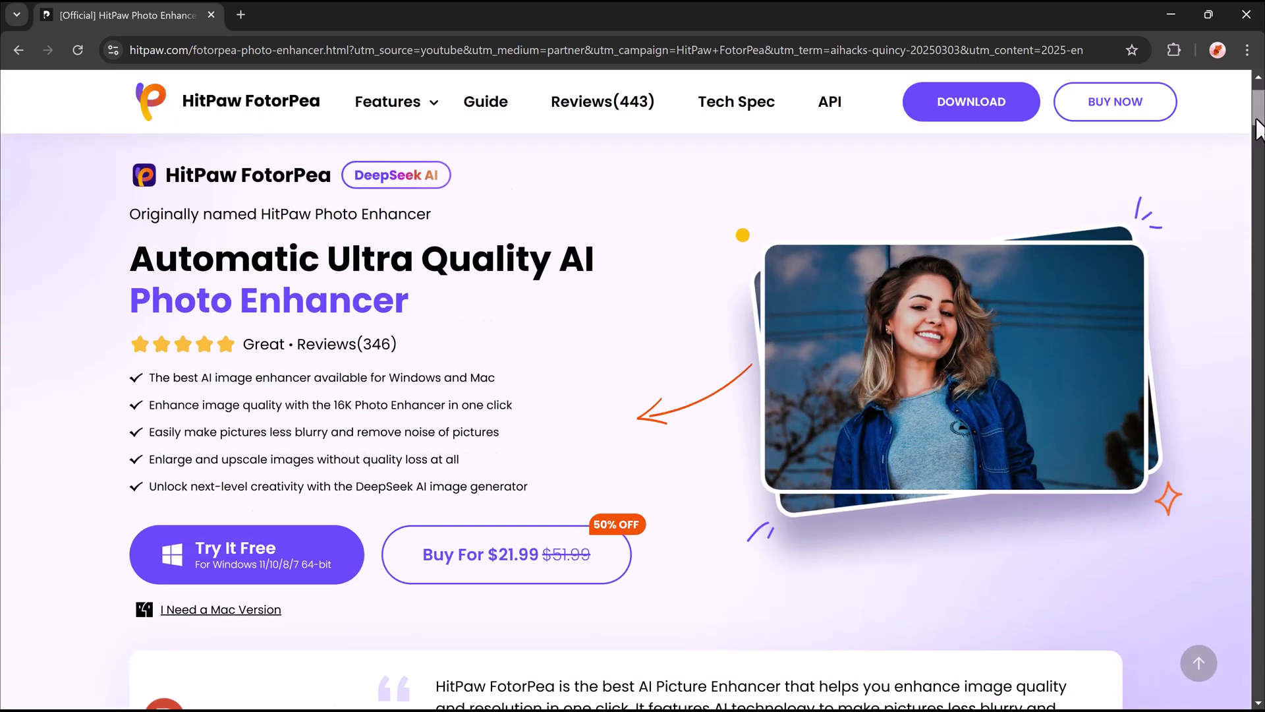
scroll(1258, 125, down, 9)
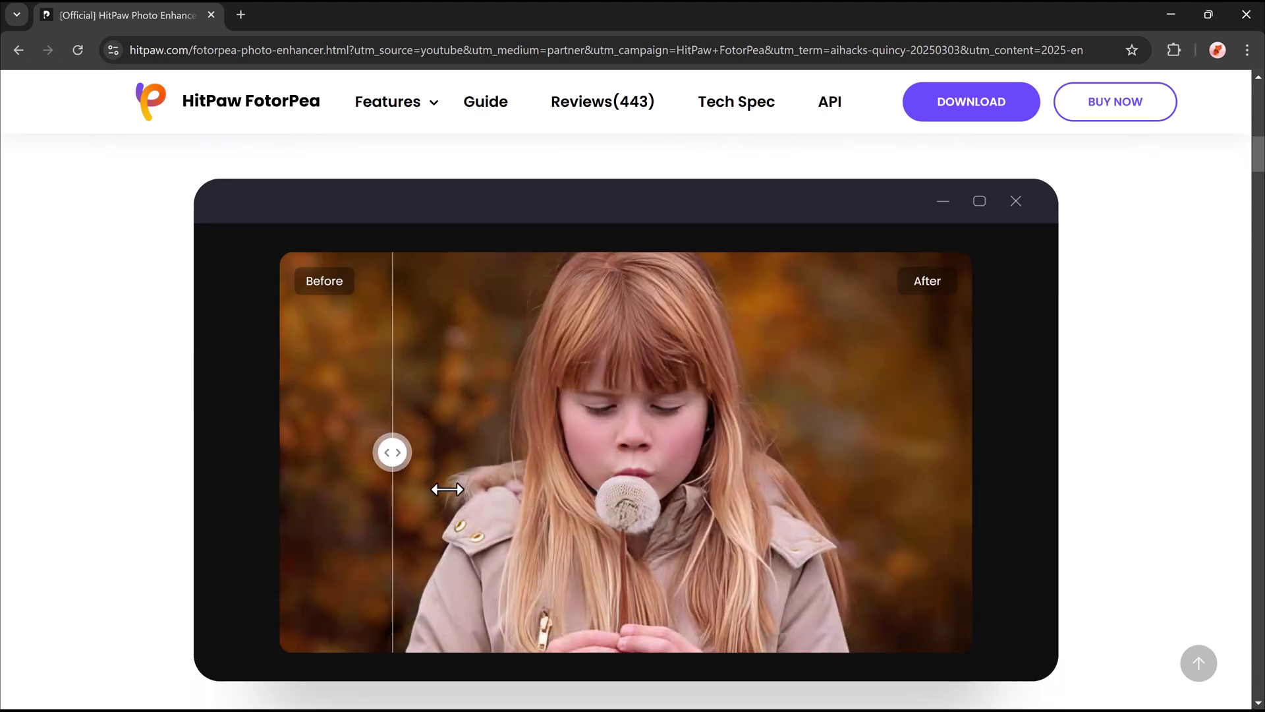
scroll(1260, 165, down, 8)
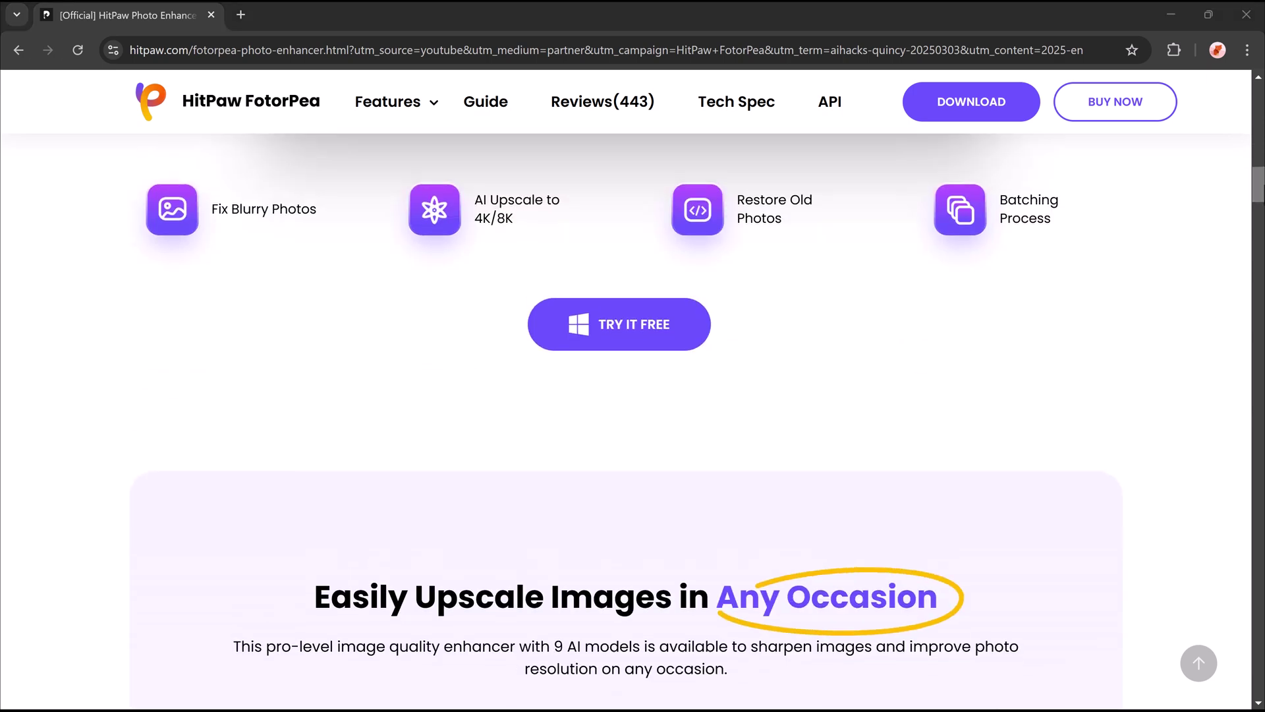
mouse_move(1260, 197)
mouse_down()
mouse_move(1261, 289)
mouse_move(1115, 275)
mouse_up()
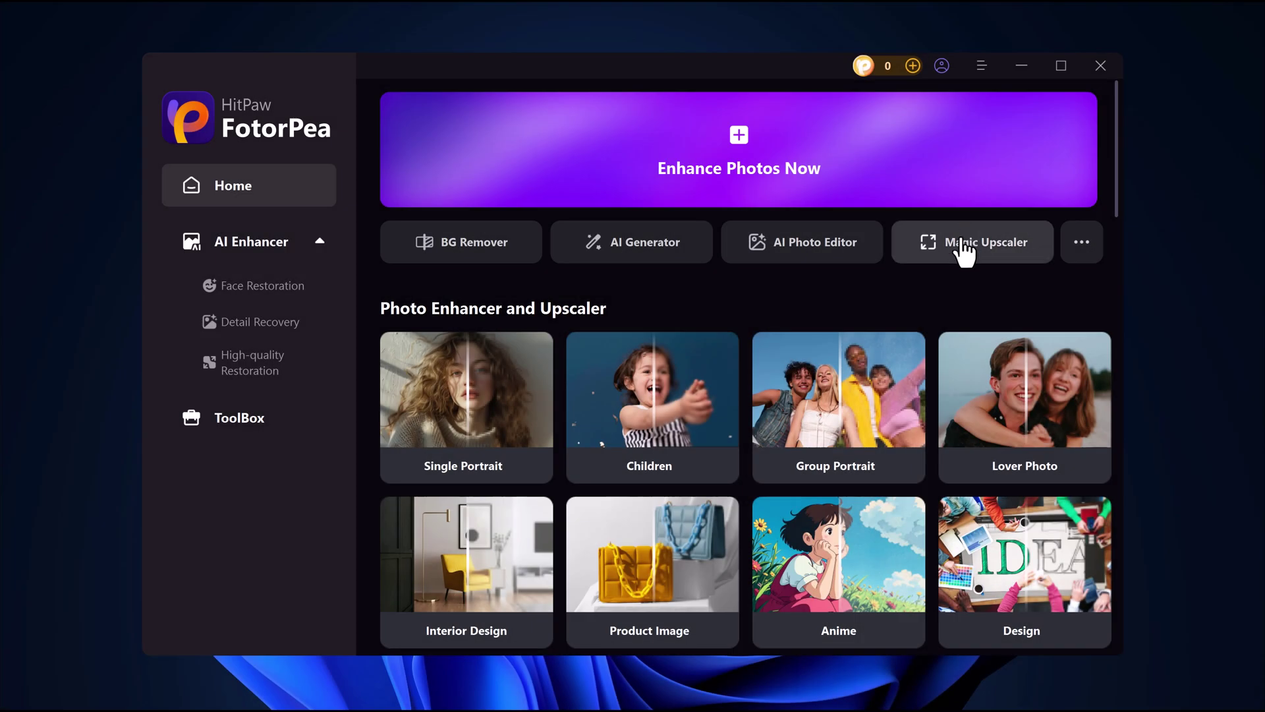
Browse down through the Home screen feature cards and scroll back to the top.
mouse_move(694, 402)
scroll(695, 404, down, 10)
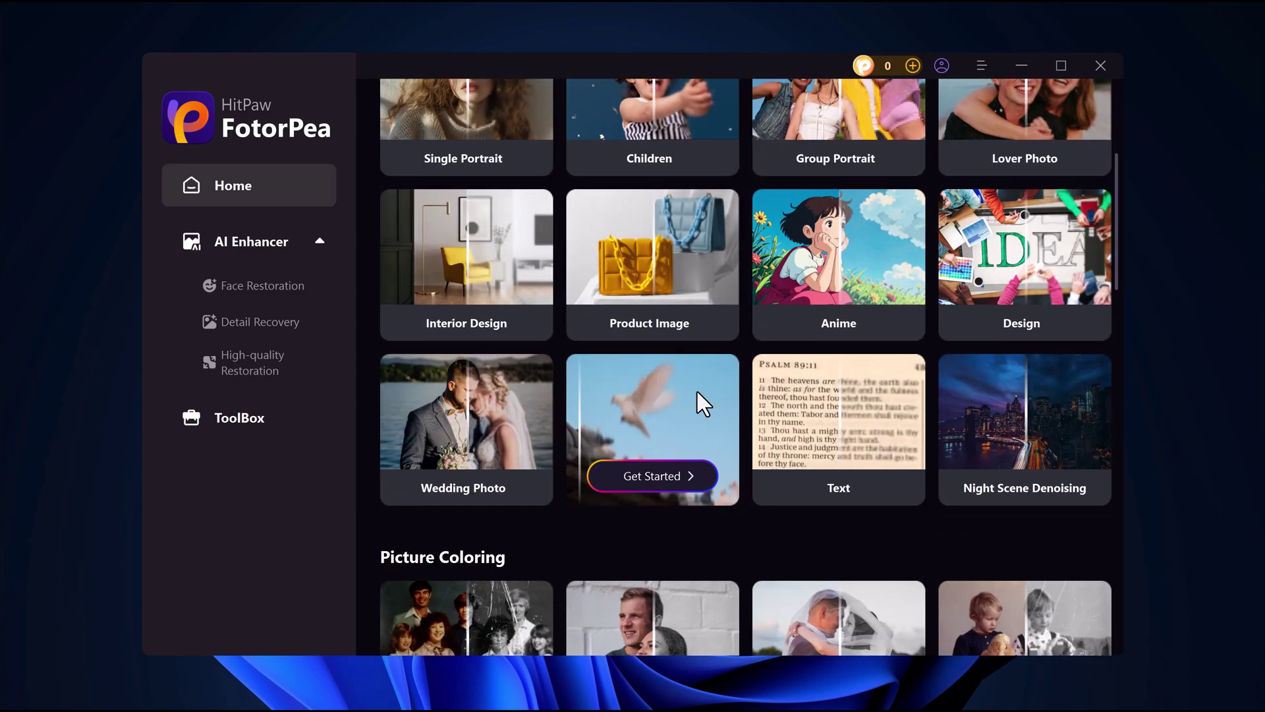
scroll(700, 406, down, 5)
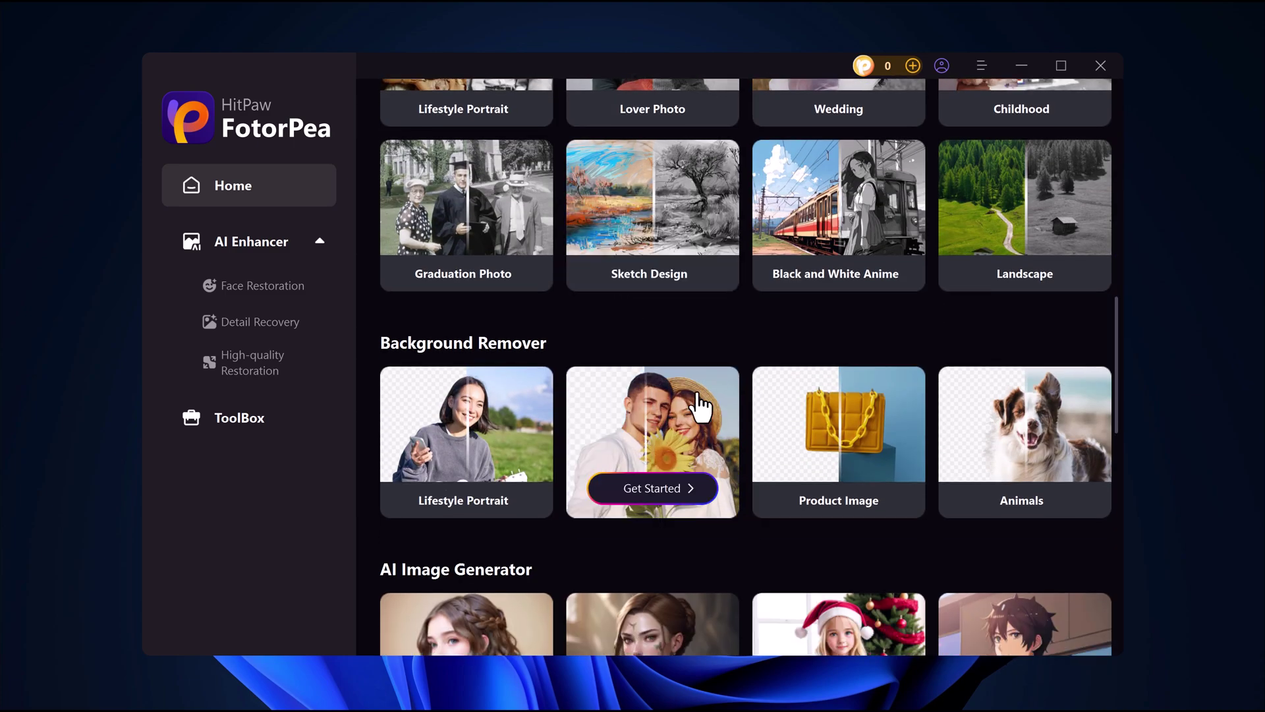
scroll(700, 403, down, 5)
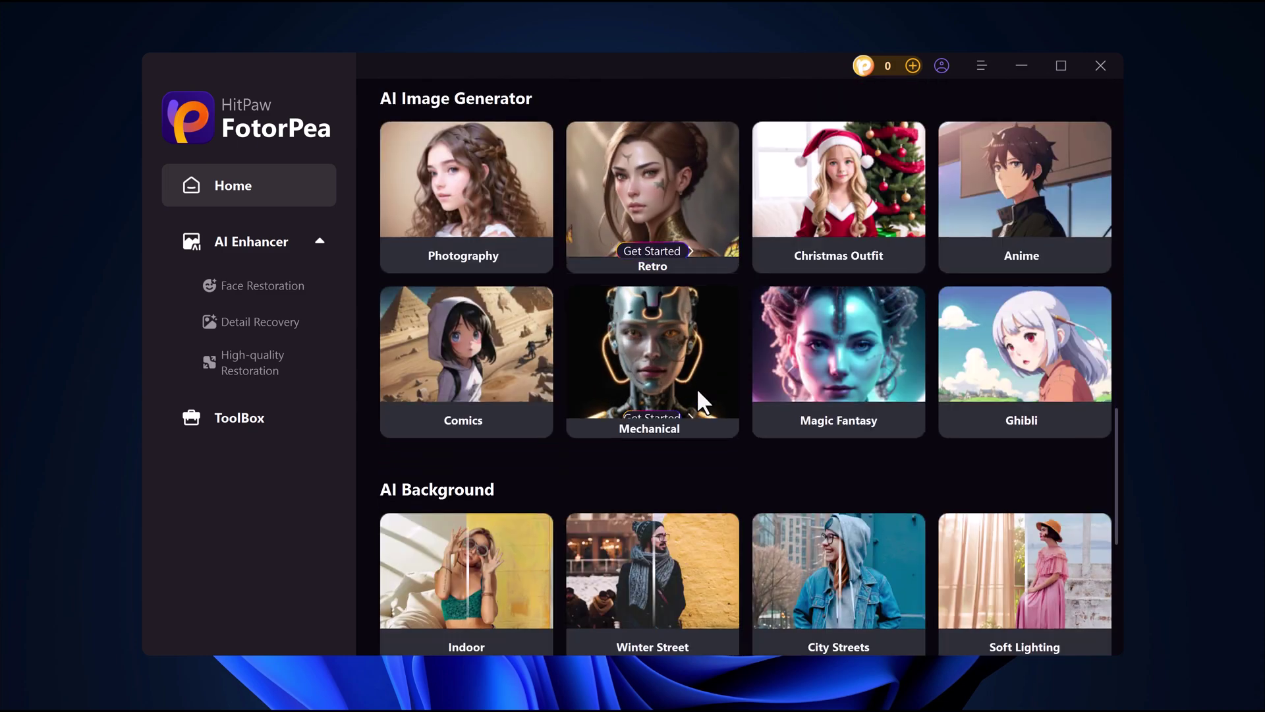
scroll(701, 402, down, 3)
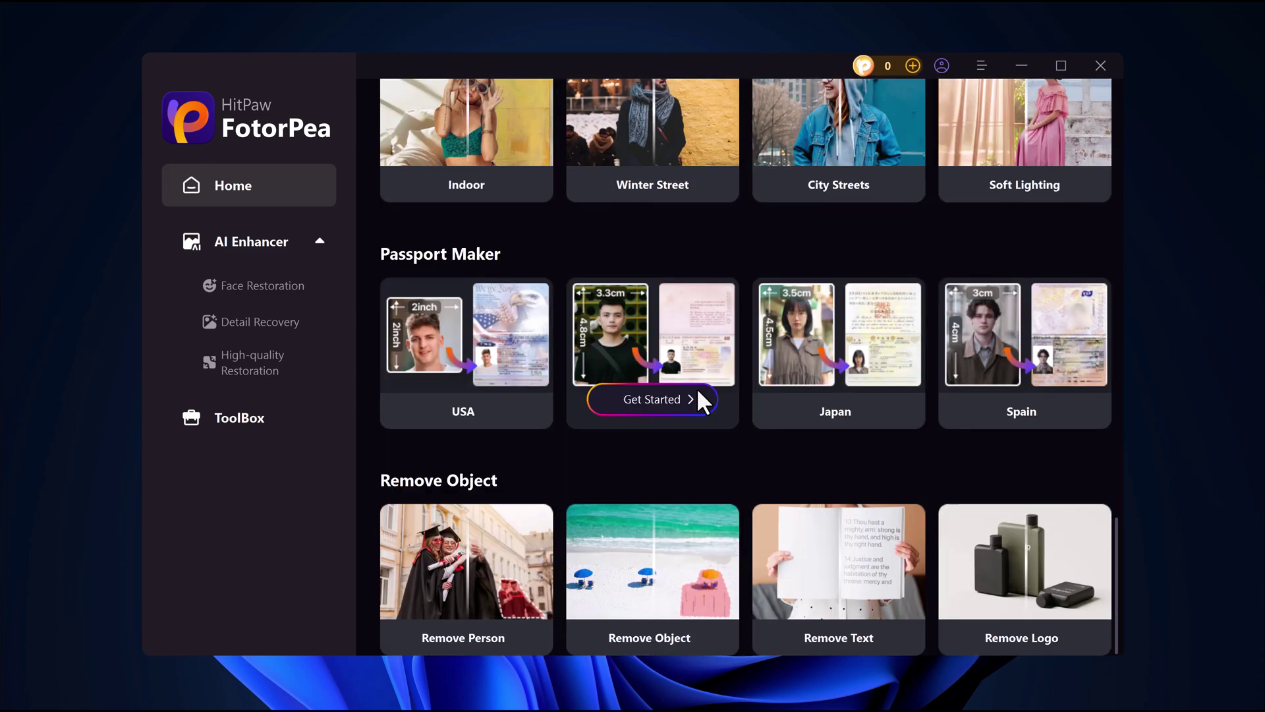
scroll(698, 388, up, 10)
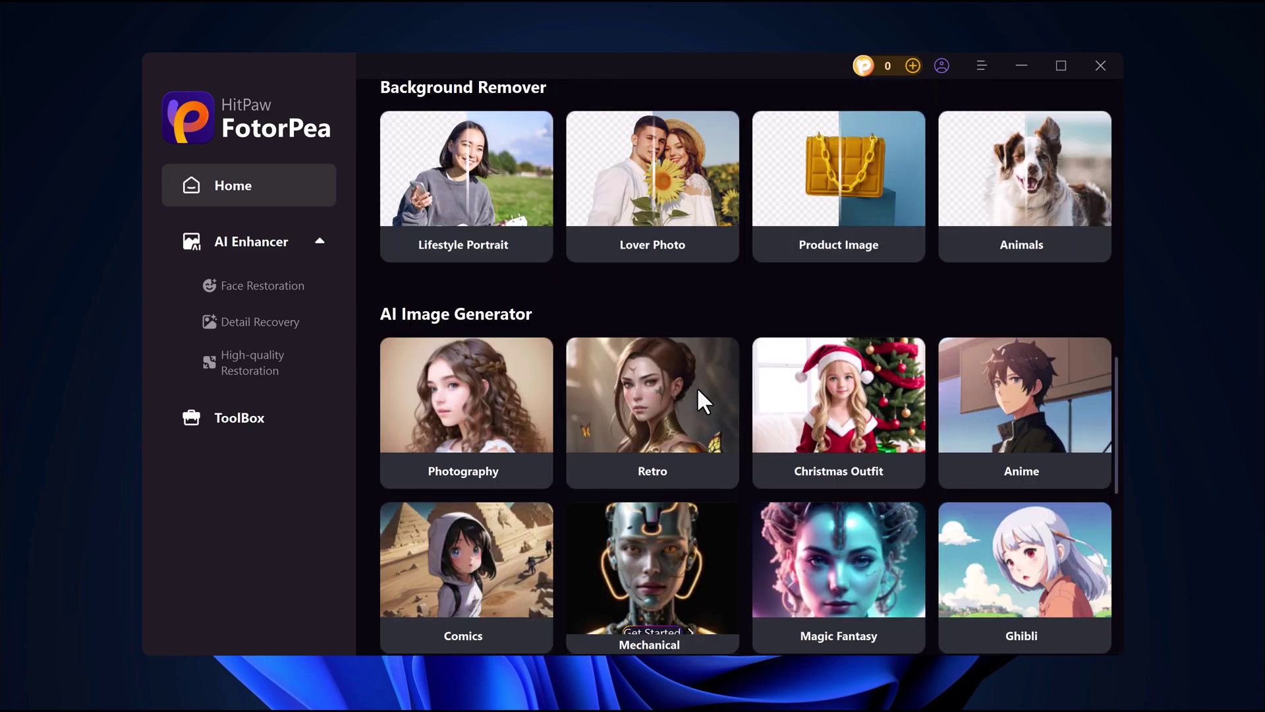
scroll(699, 392, up, 10)
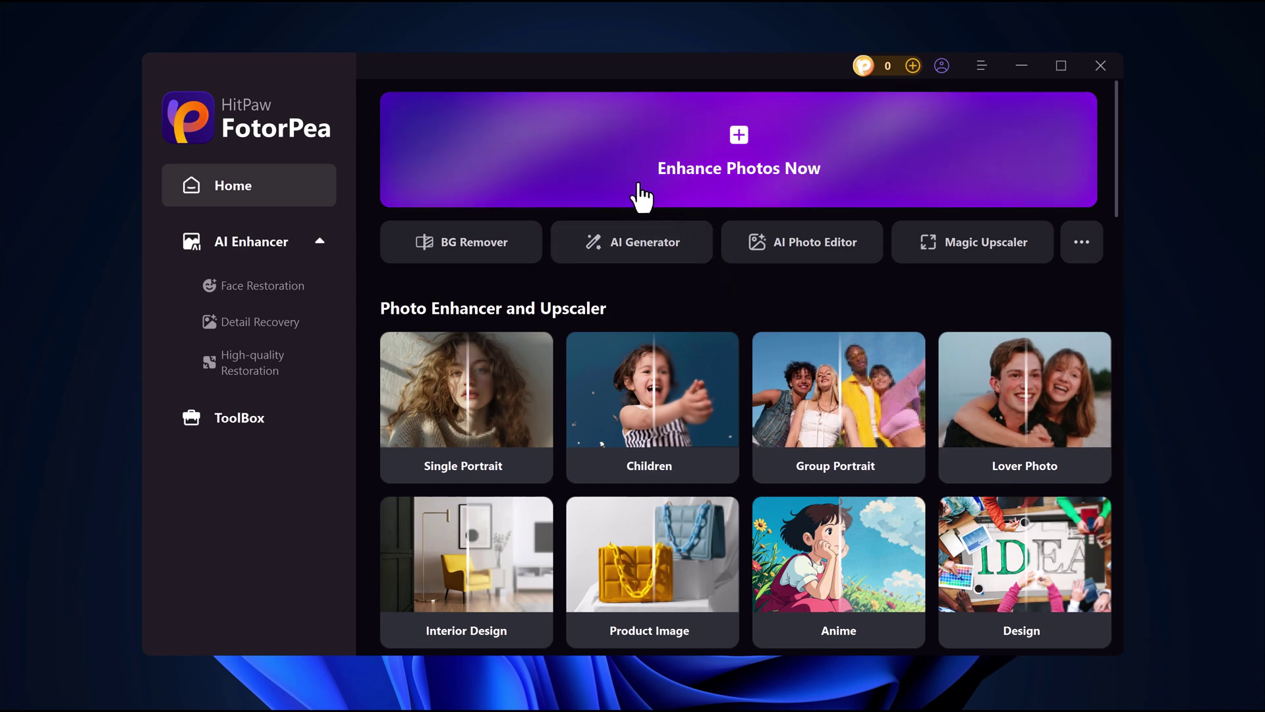
Load the sample woman portrait with Sharp face mode and 4X High-quality upscaling.
click(721, 175)
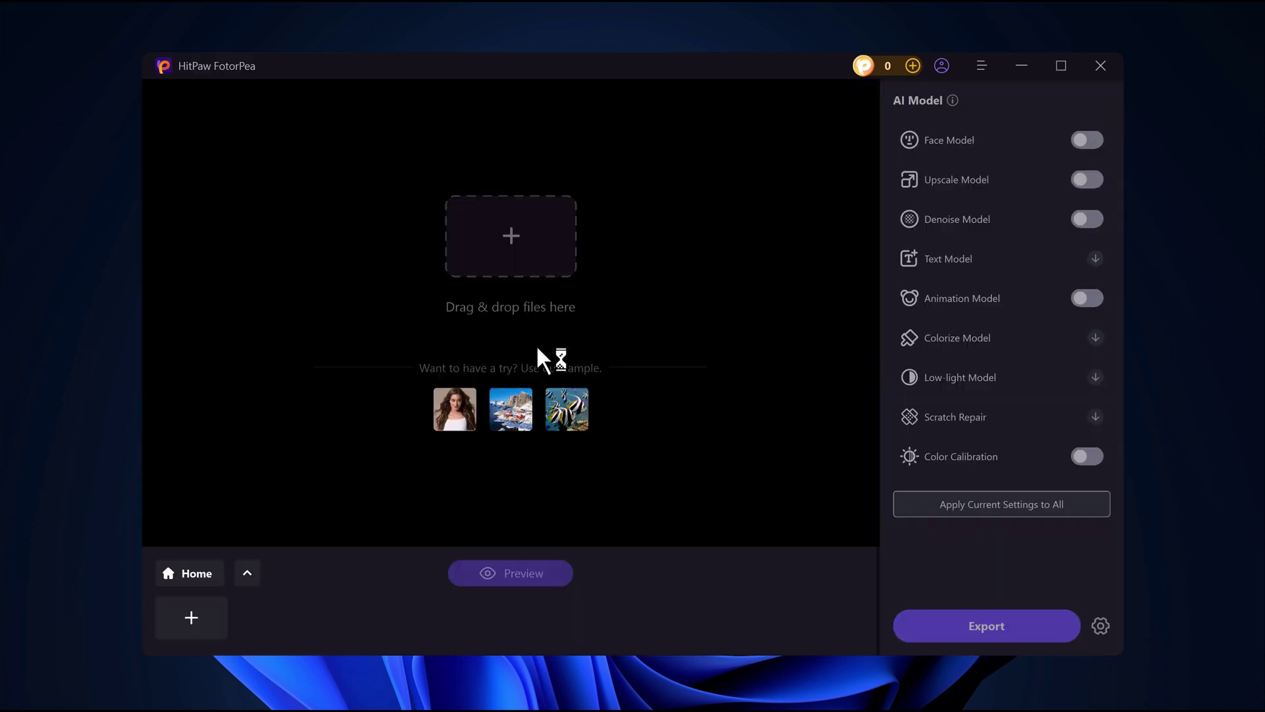
click(464, 412)
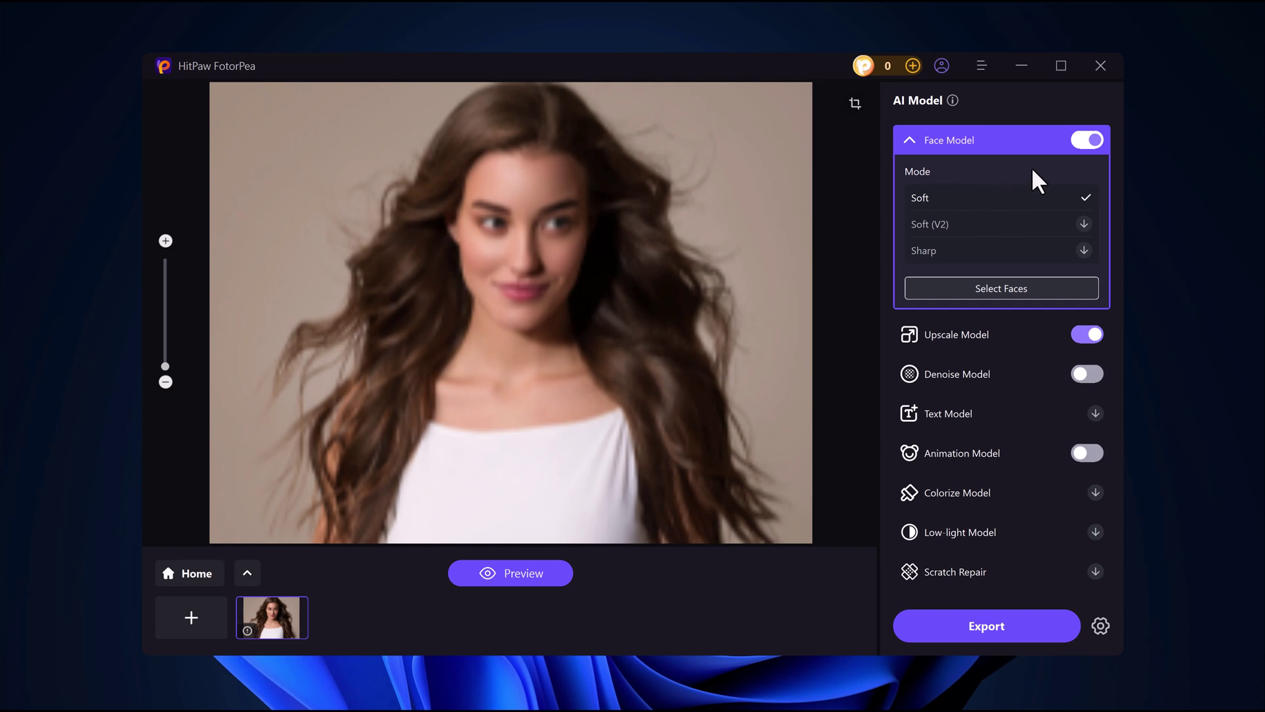
click(1040, 226)
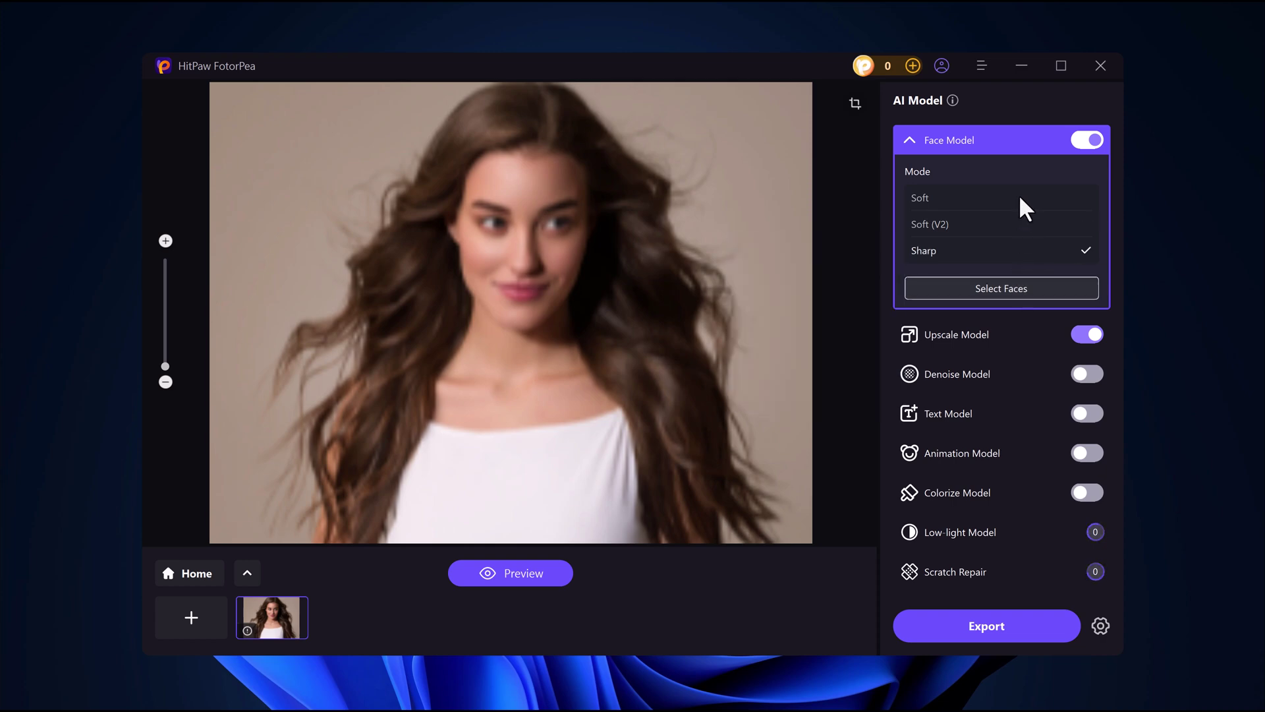
click(1087, 334)
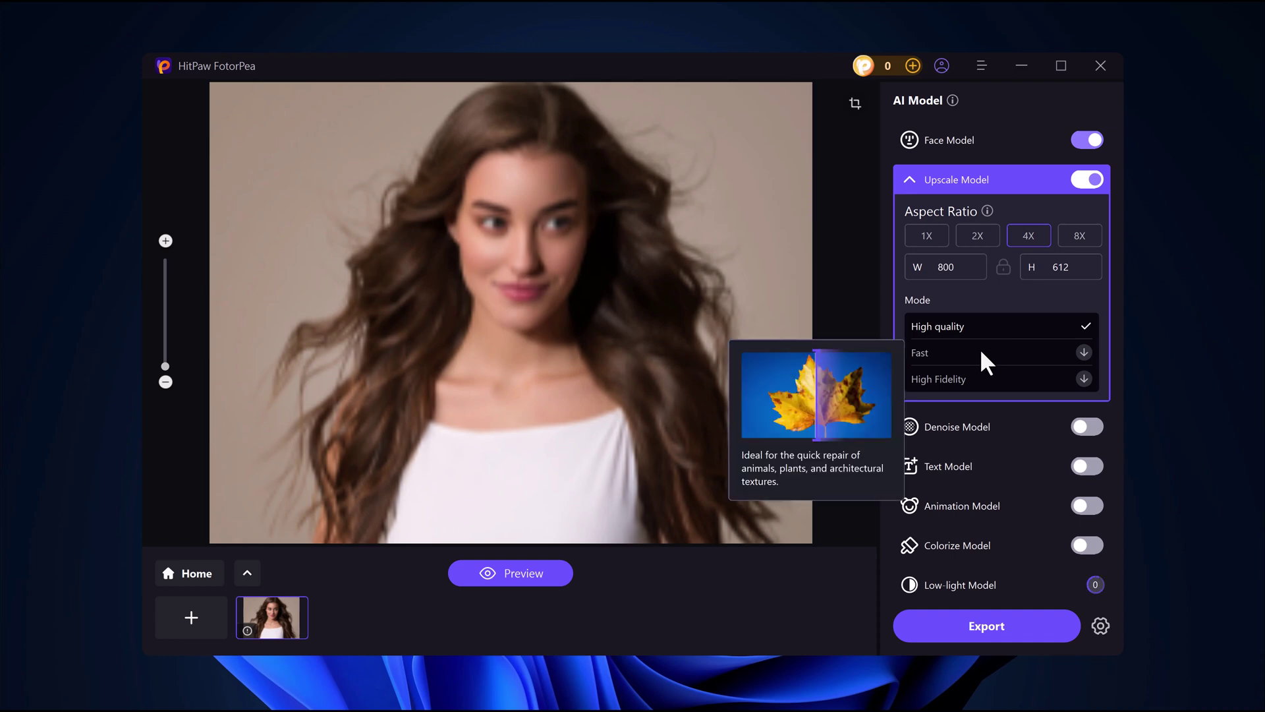
mouse_move(985, 377)
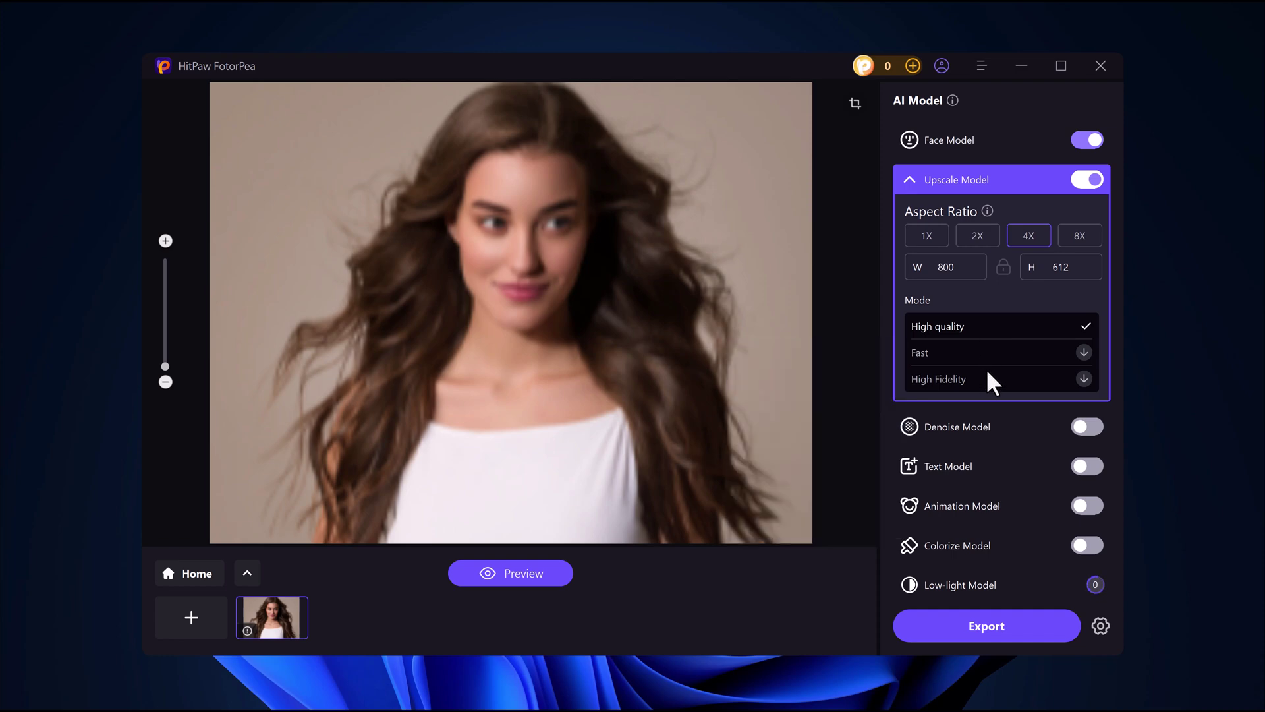
Export the portrait and zoom through the Before/After view of the 200*153 original and 800*612 result.
click(1001, 619)
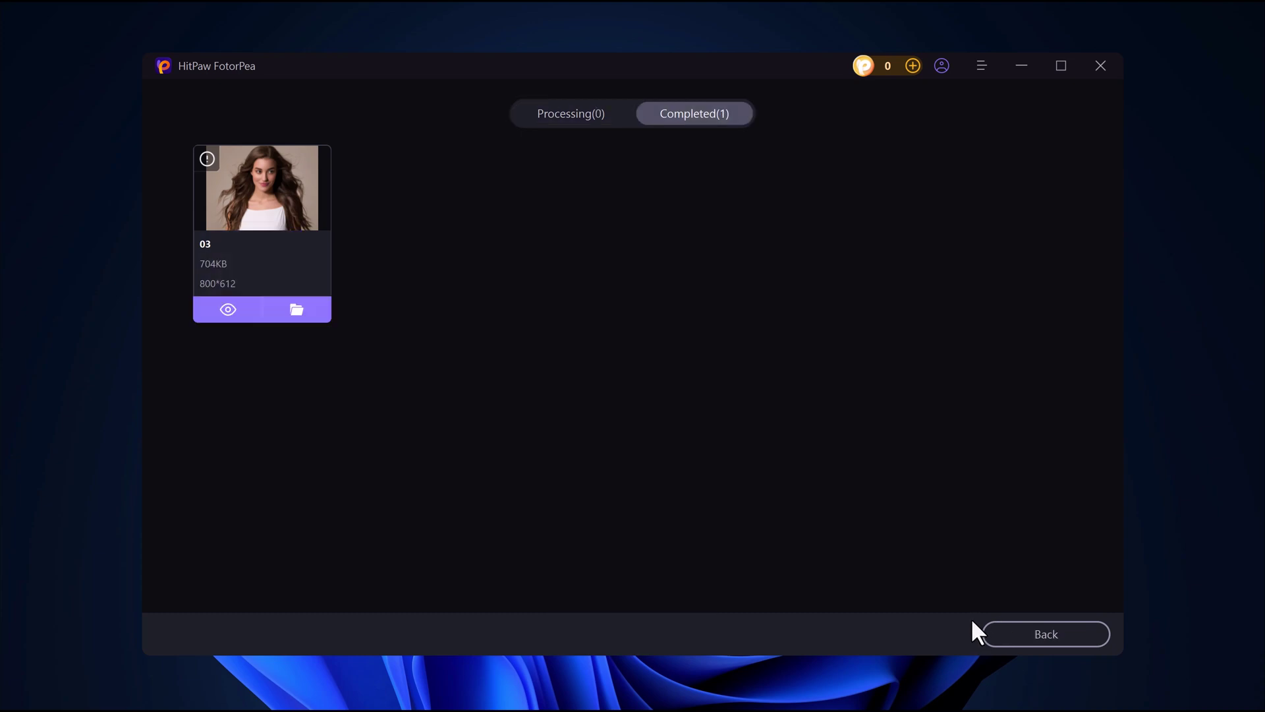
click(228, 310)
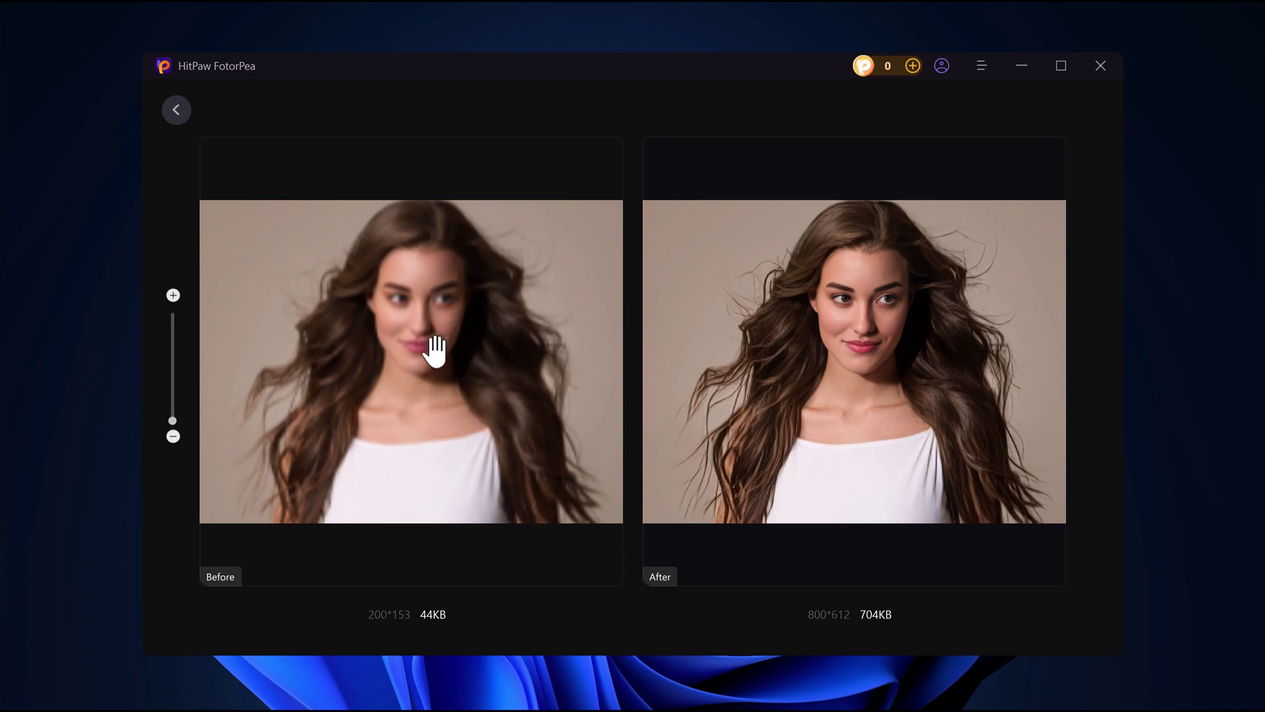
scroll(849, 361, up, 3)
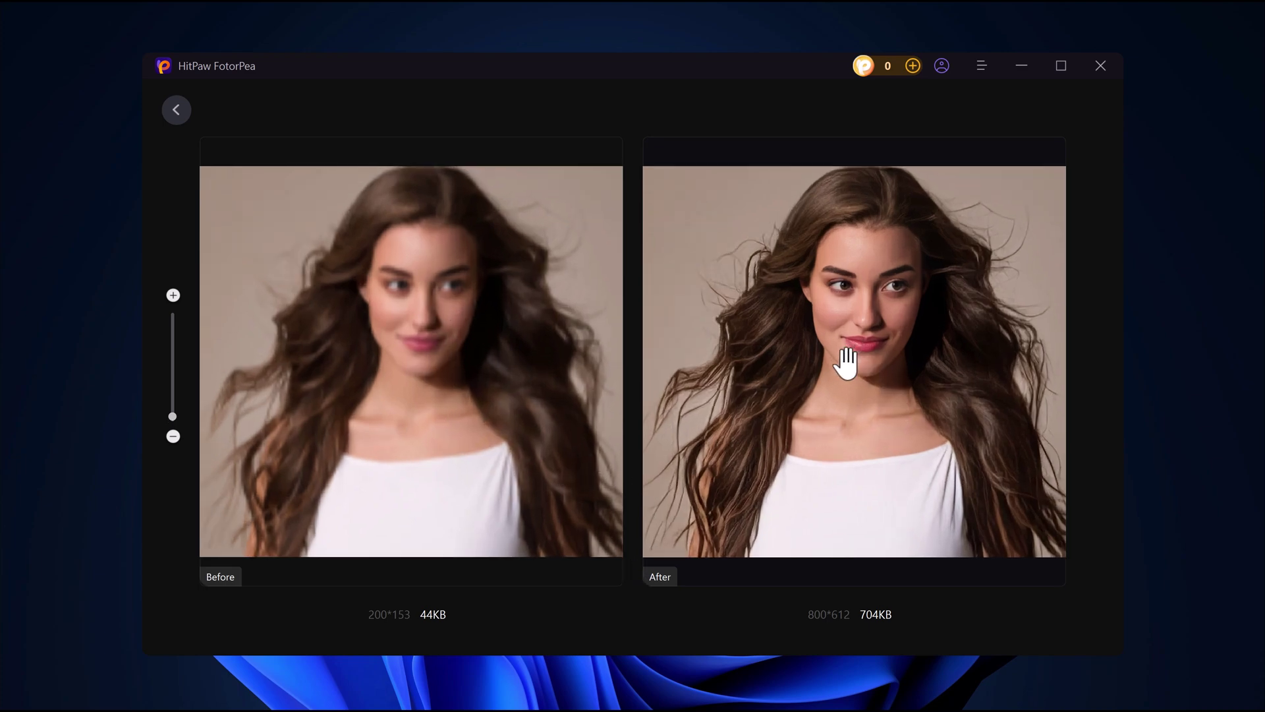
scroll(847, 362, down, 4)
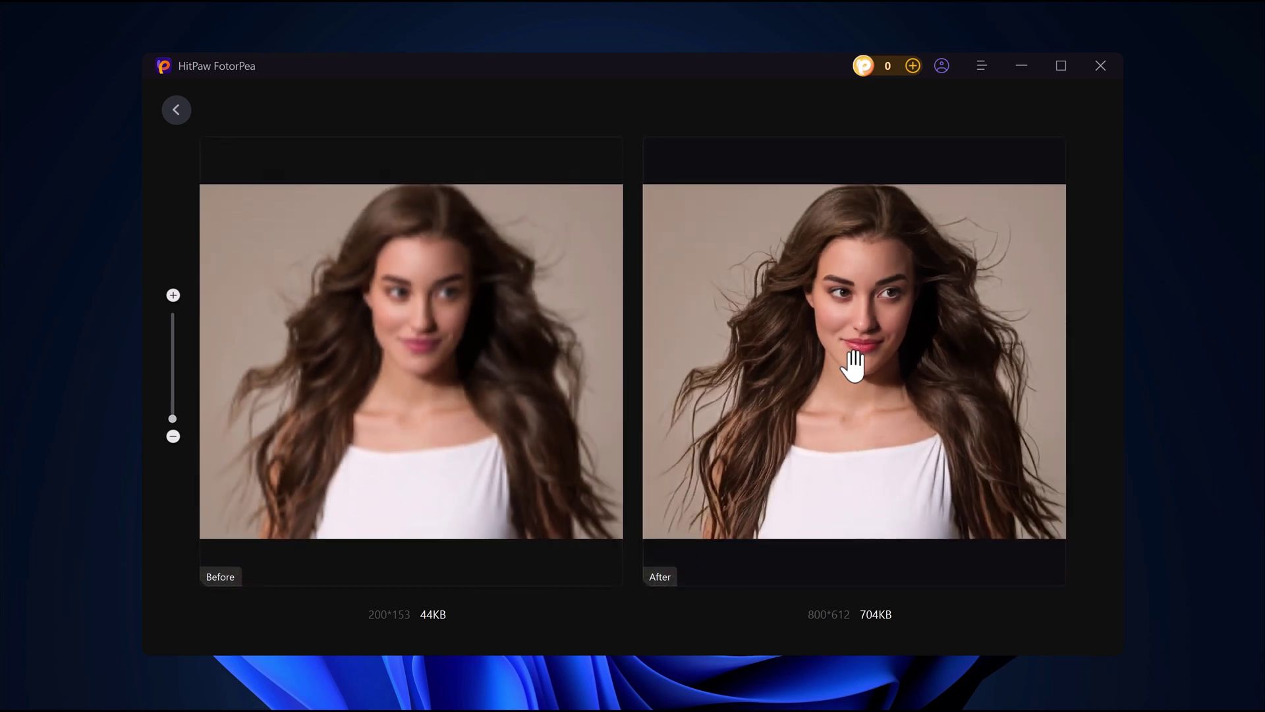
Leave the comparison and export page, then open NEW.jpg in the enhancer.
click(176, 112)
click(1047, 634)
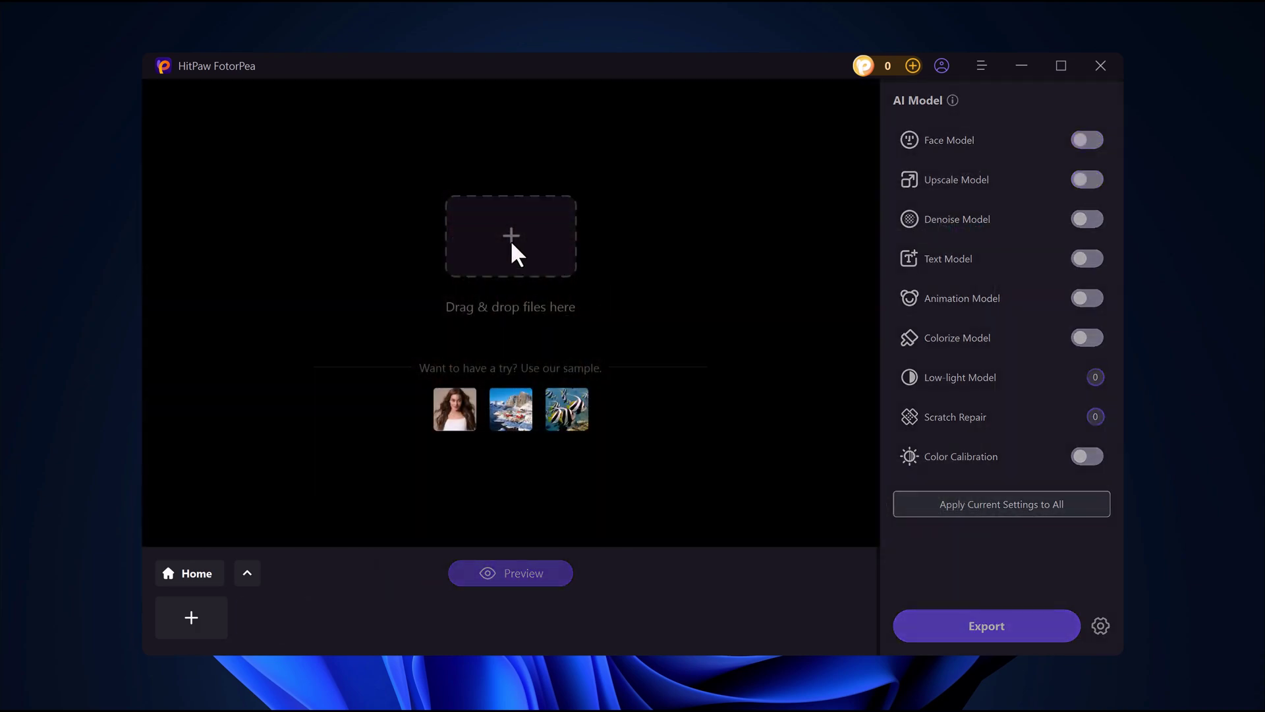
click(511, 241)
double_click(663, 298)
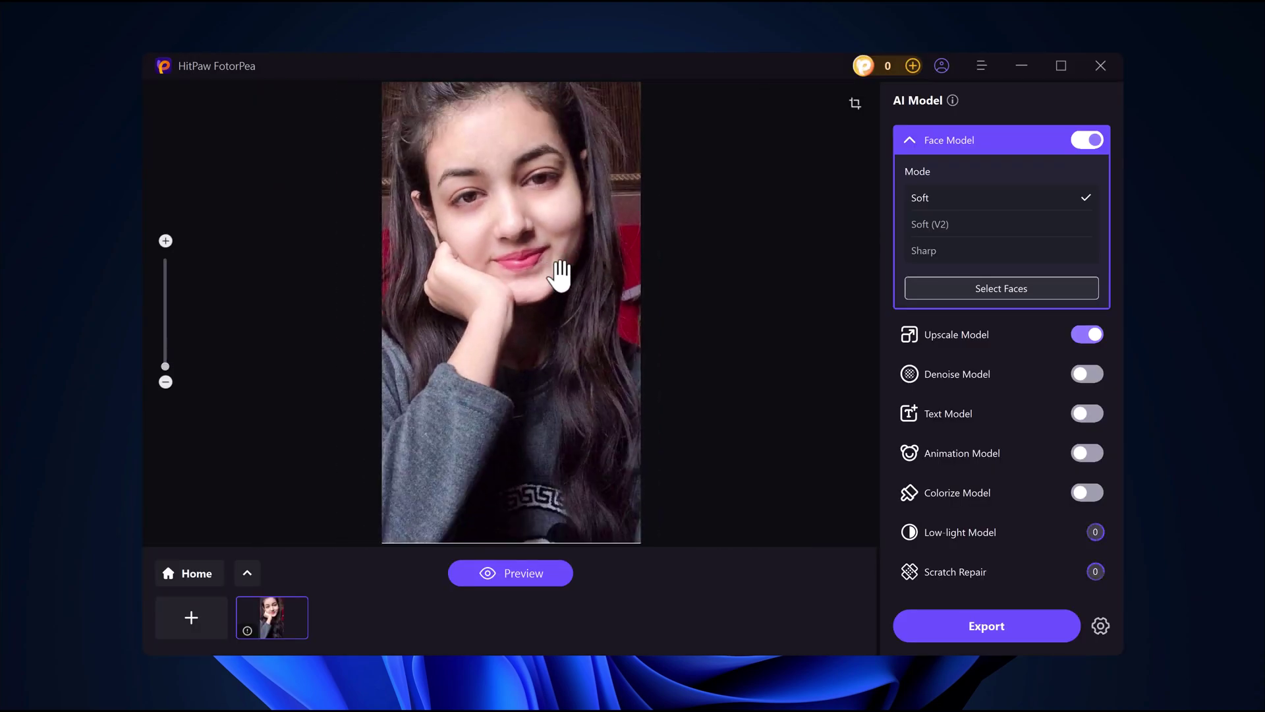
Set Sharp face mode and 4X High-quality upscaling to 2944×5232.
scroll(559, 270, up, 1)
scroll(559, 270, down, 1)
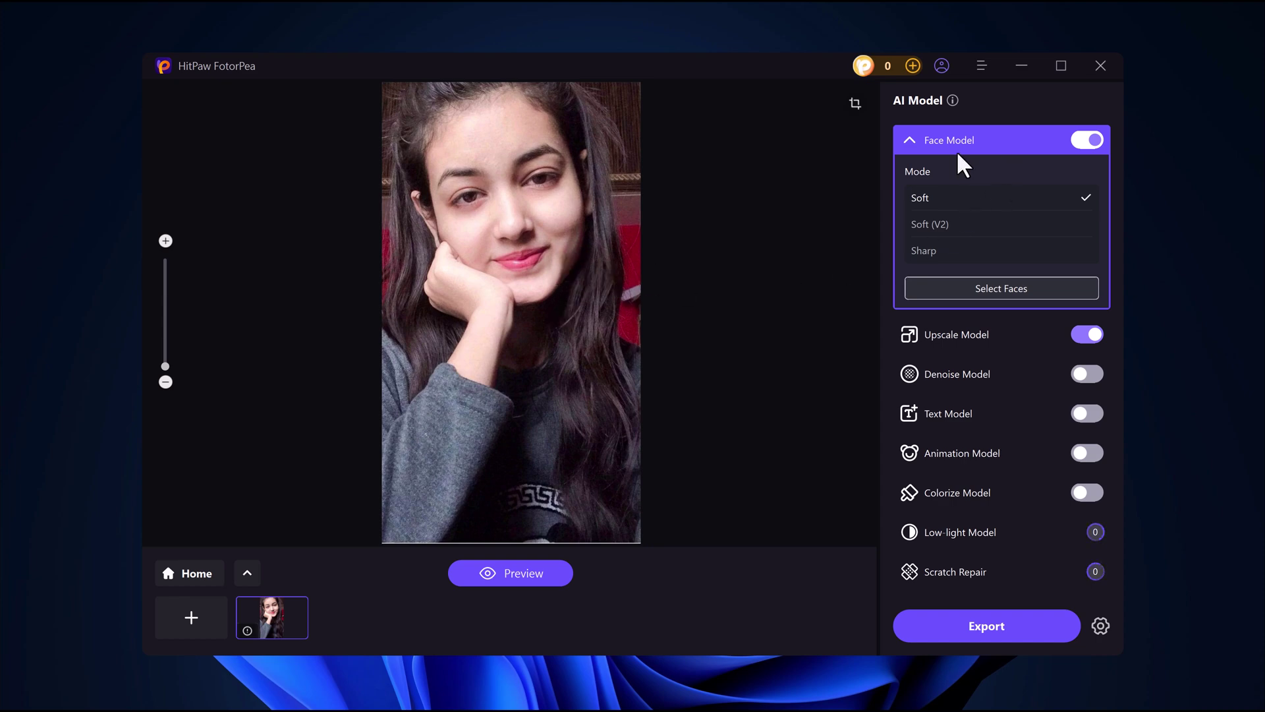
click(989, 253)
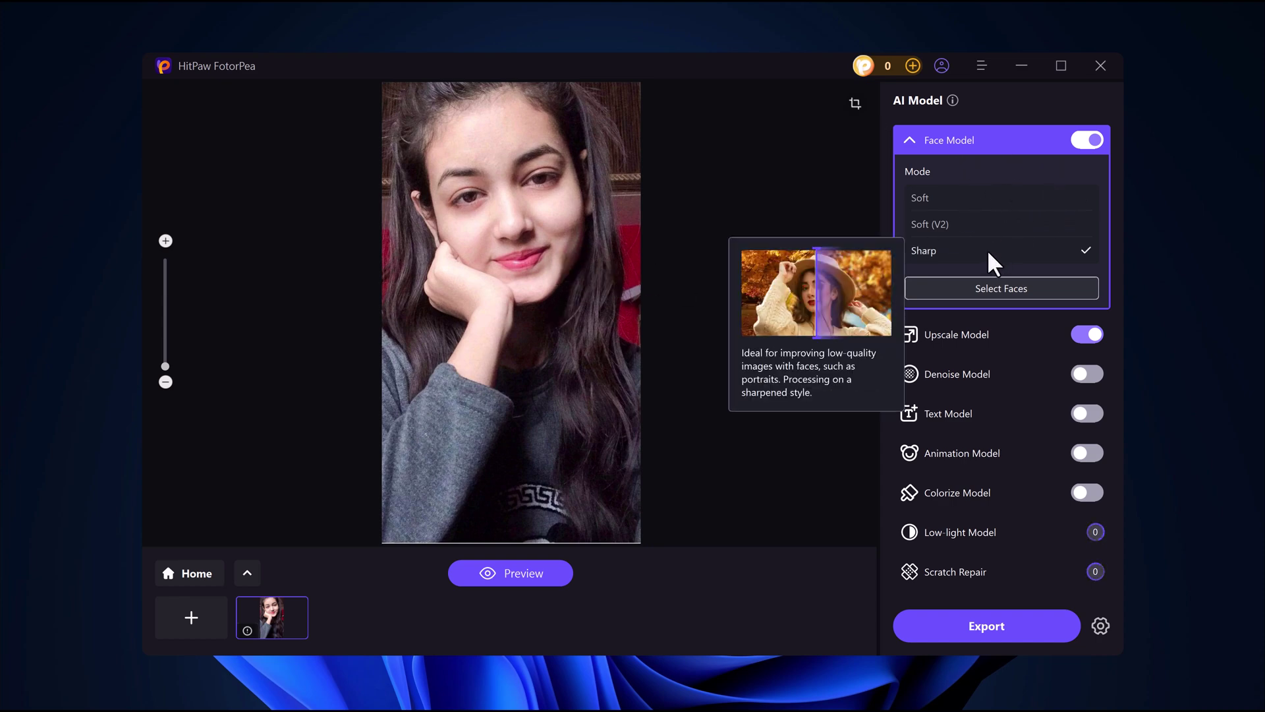
click(1051, 344)
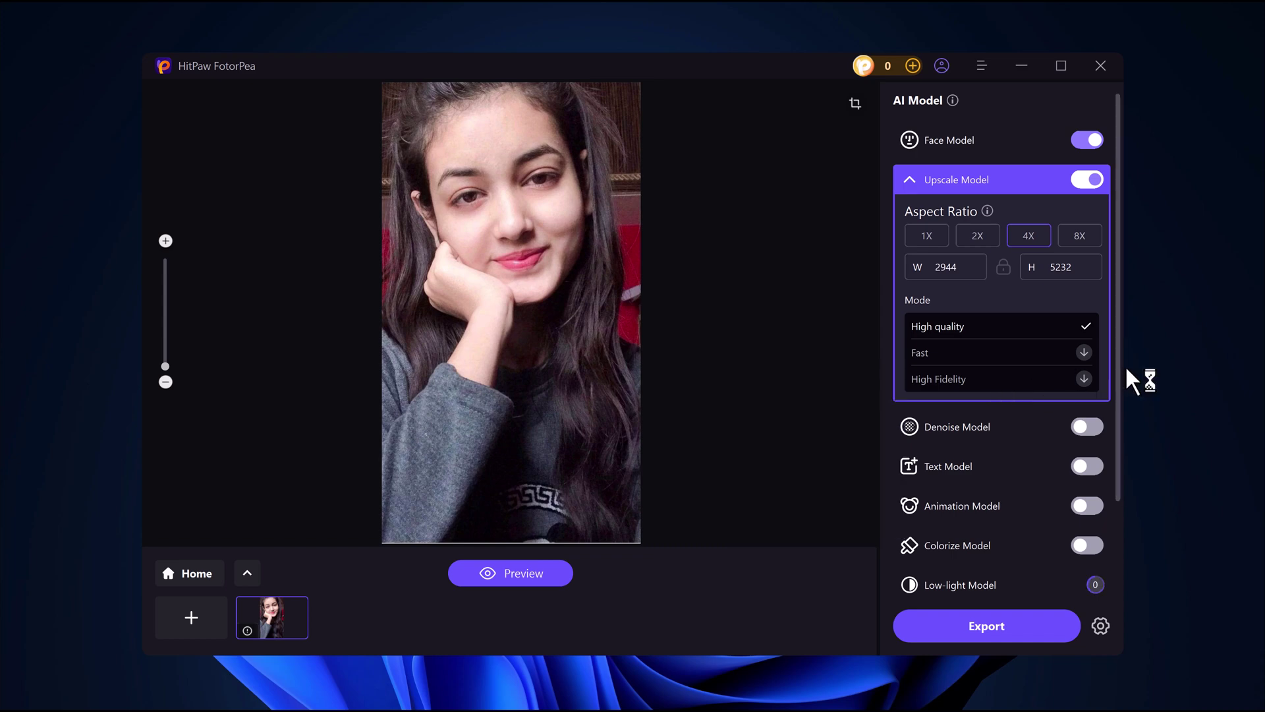
Collapse the Upscale Model options and export NEW from 736*1308 to 2944*5232.
click(913, 179)
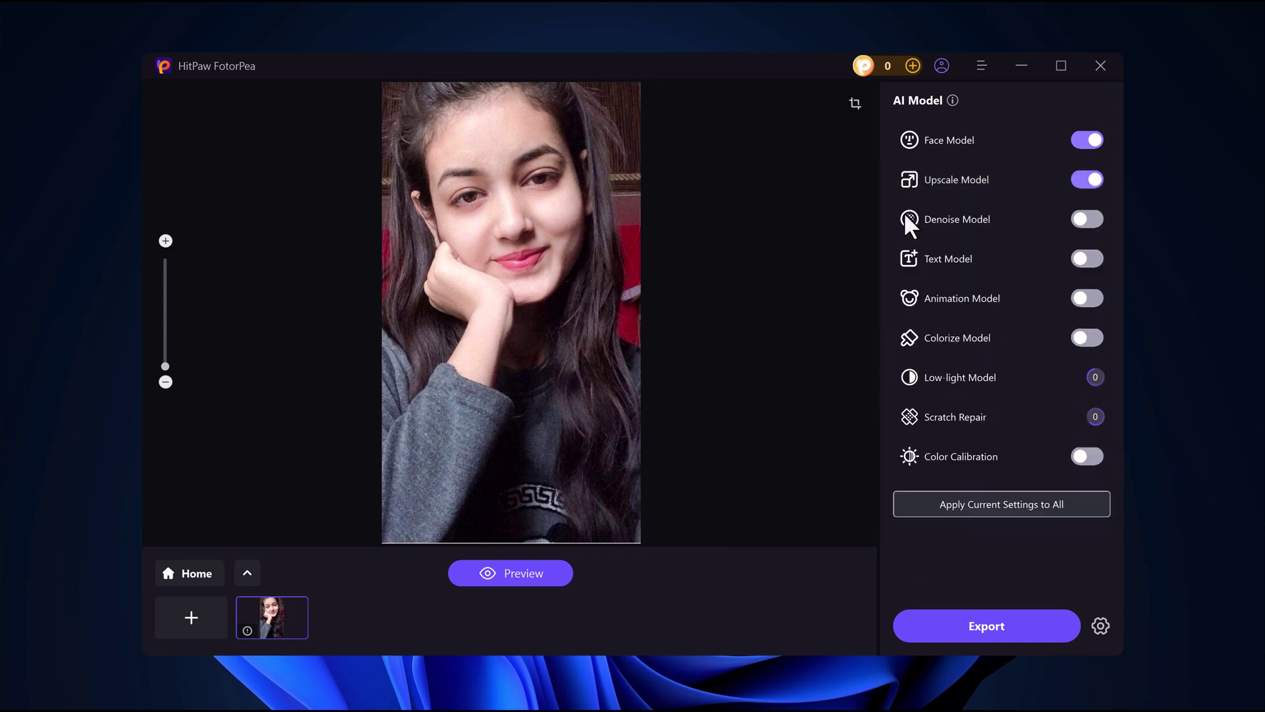
click(986, 631)
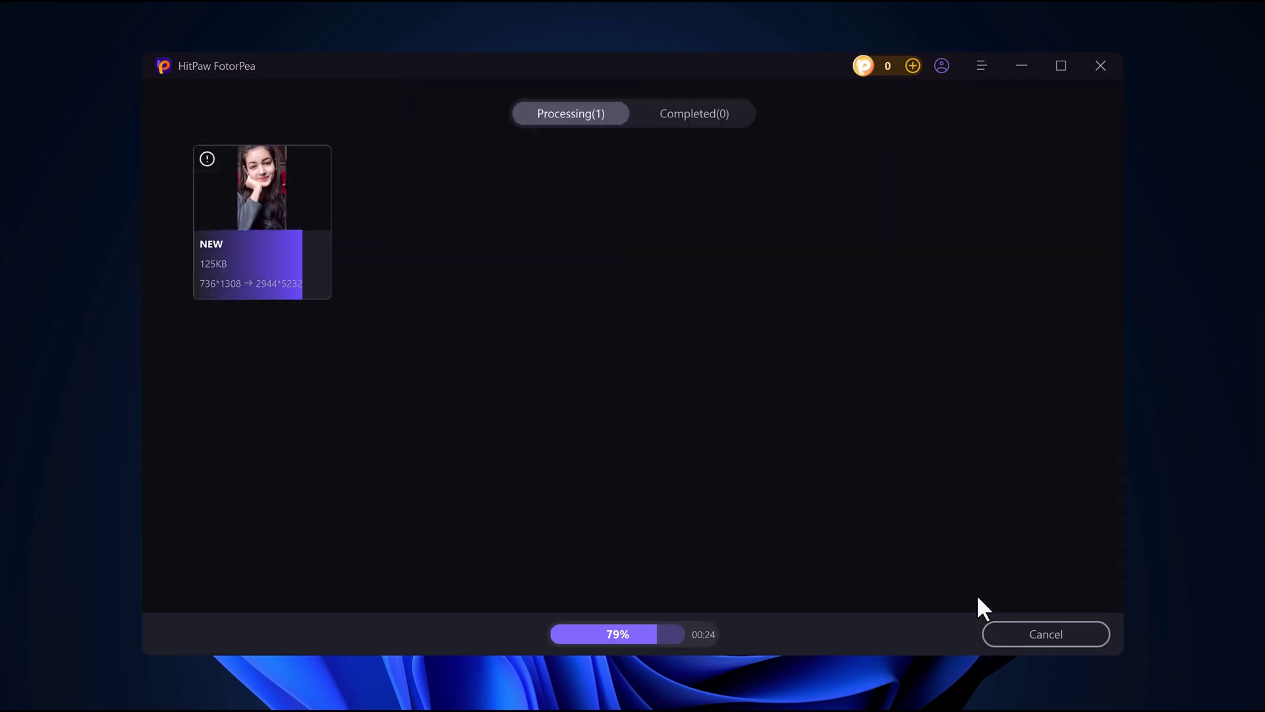
Zoom in and out on the Before/After preview of the 2944*5232 NEW portrait.
click(224, 309)
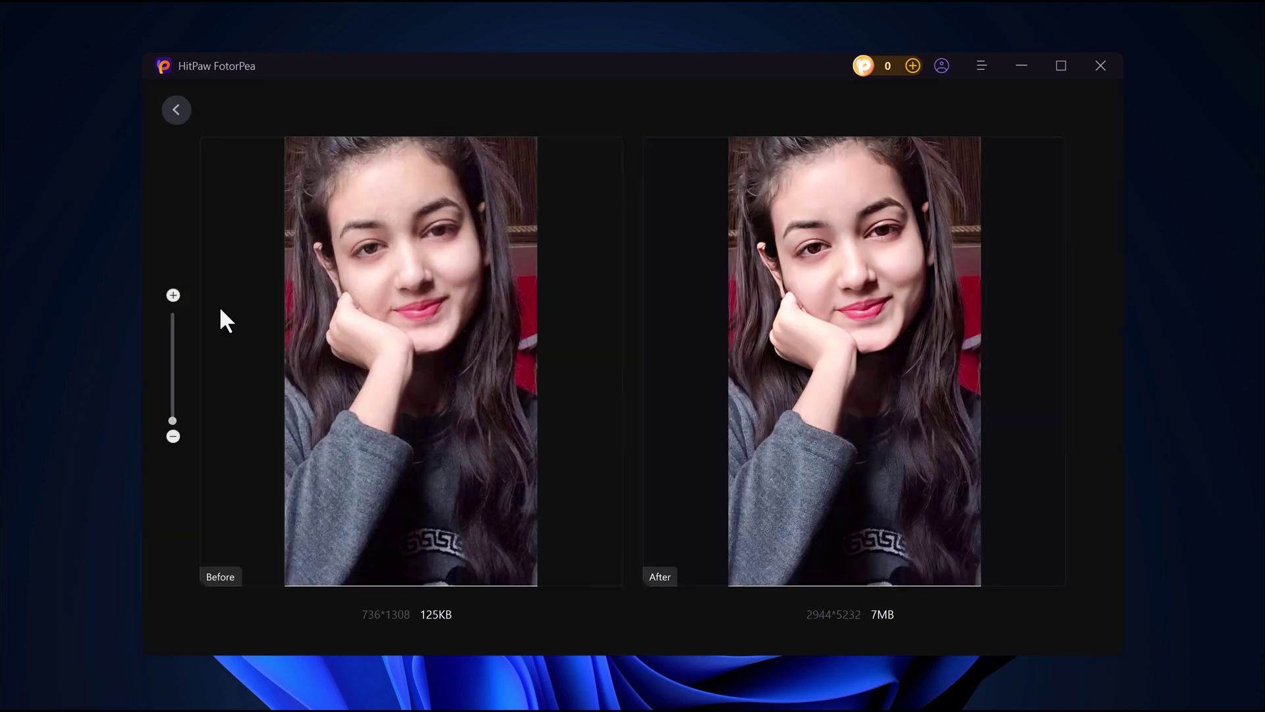
scroll(904, 327, up, 4)
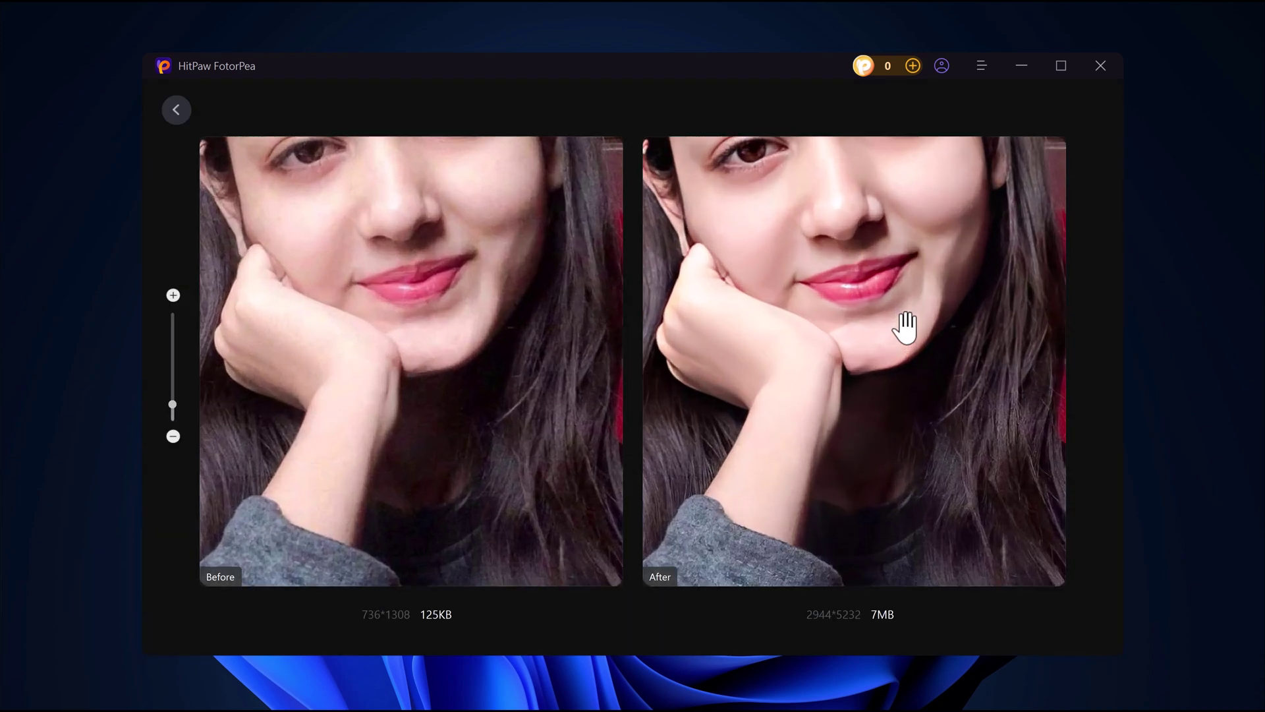
scroll(905, 327, down, 4)
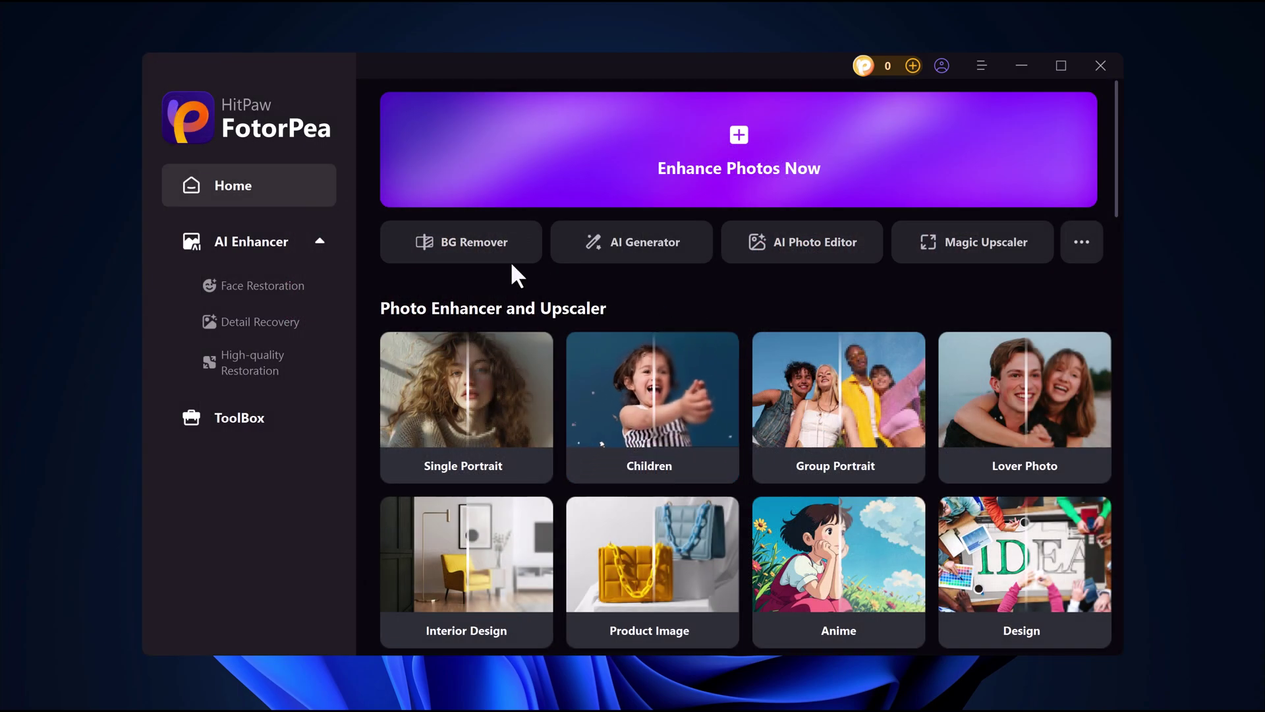
Import FF.webp into BG Remover to cut out the bottle, then shrink it on the canvas.
click(465, 249)
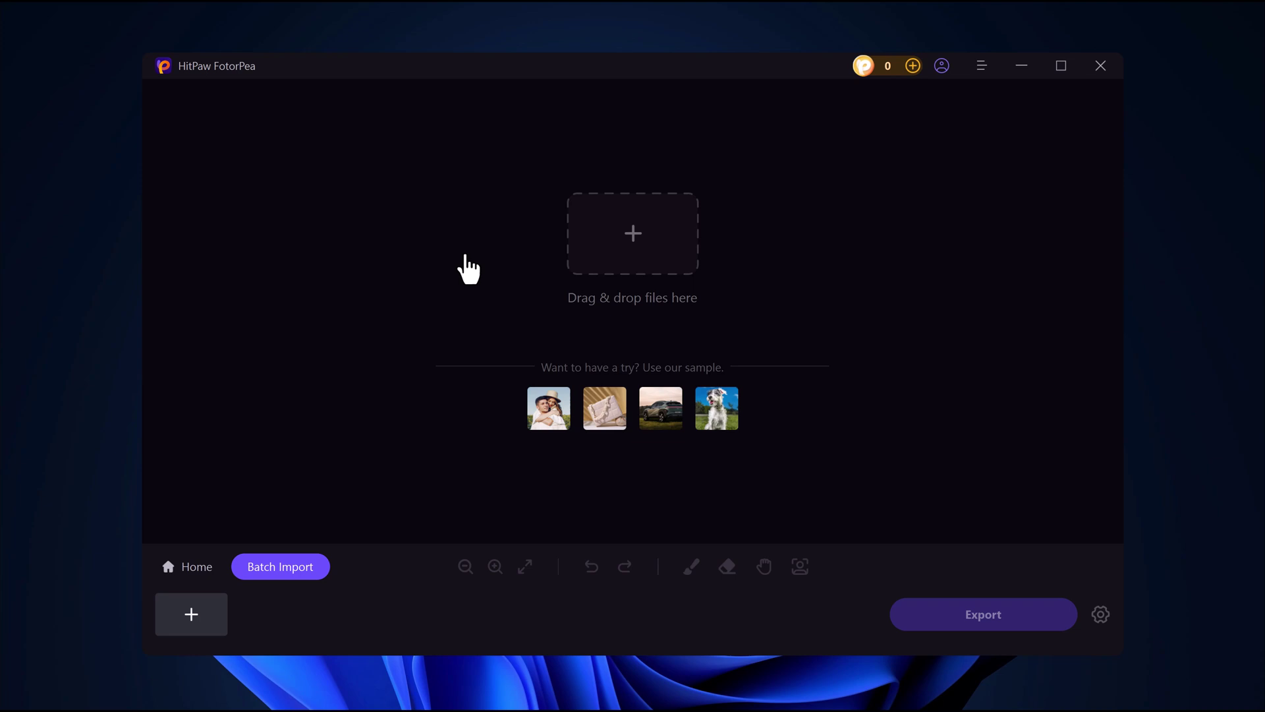
click(624, 254)
double_click(560, 290)
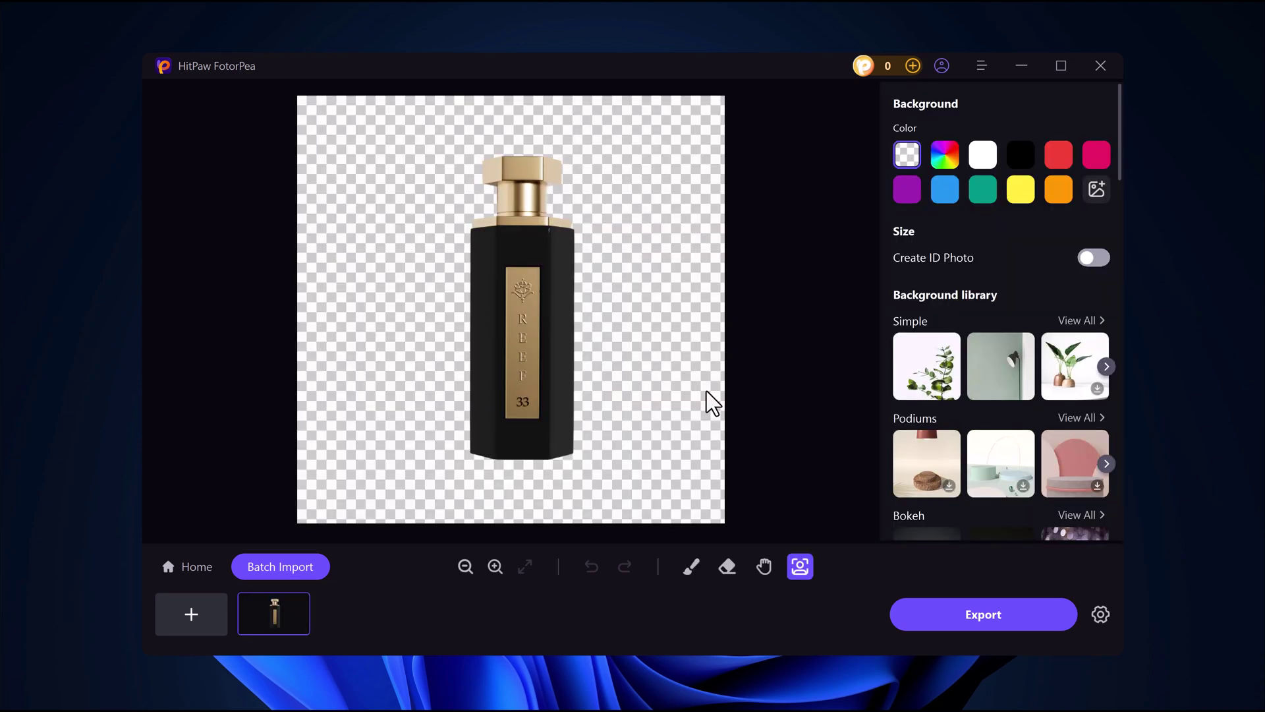
scroll(528, 318, down, 1)
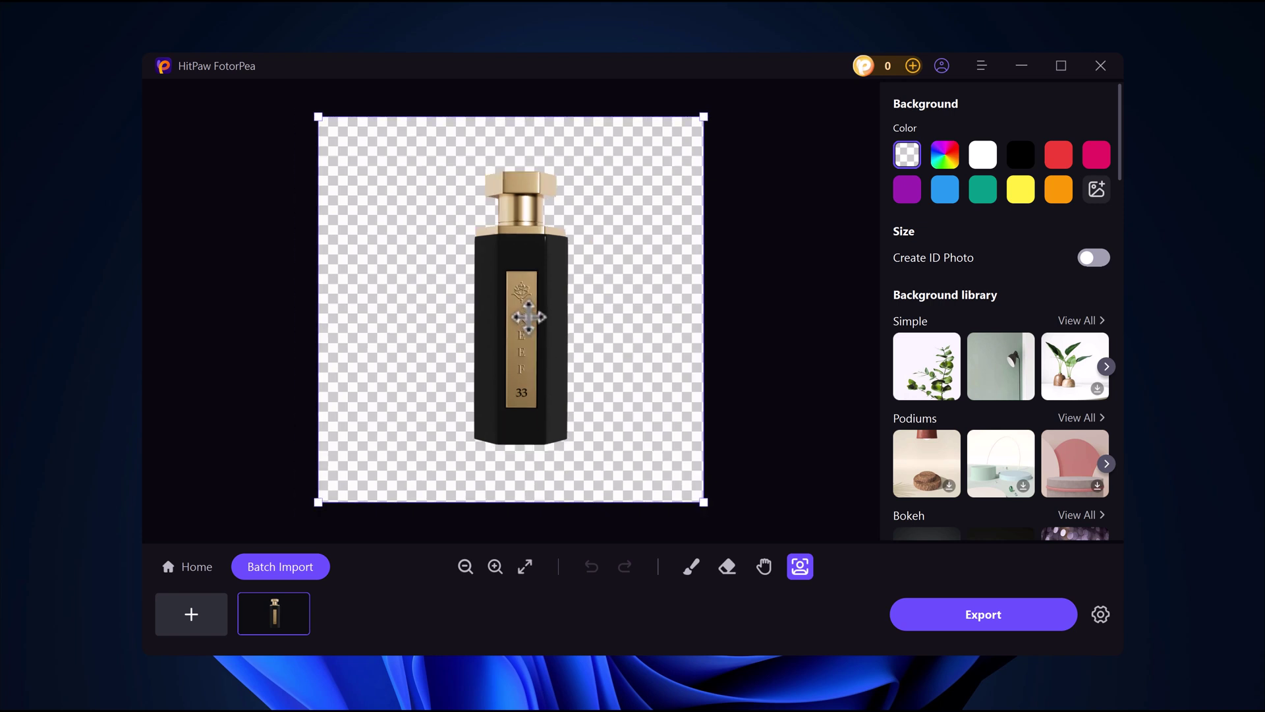
drag(323, 122, 365, 185)
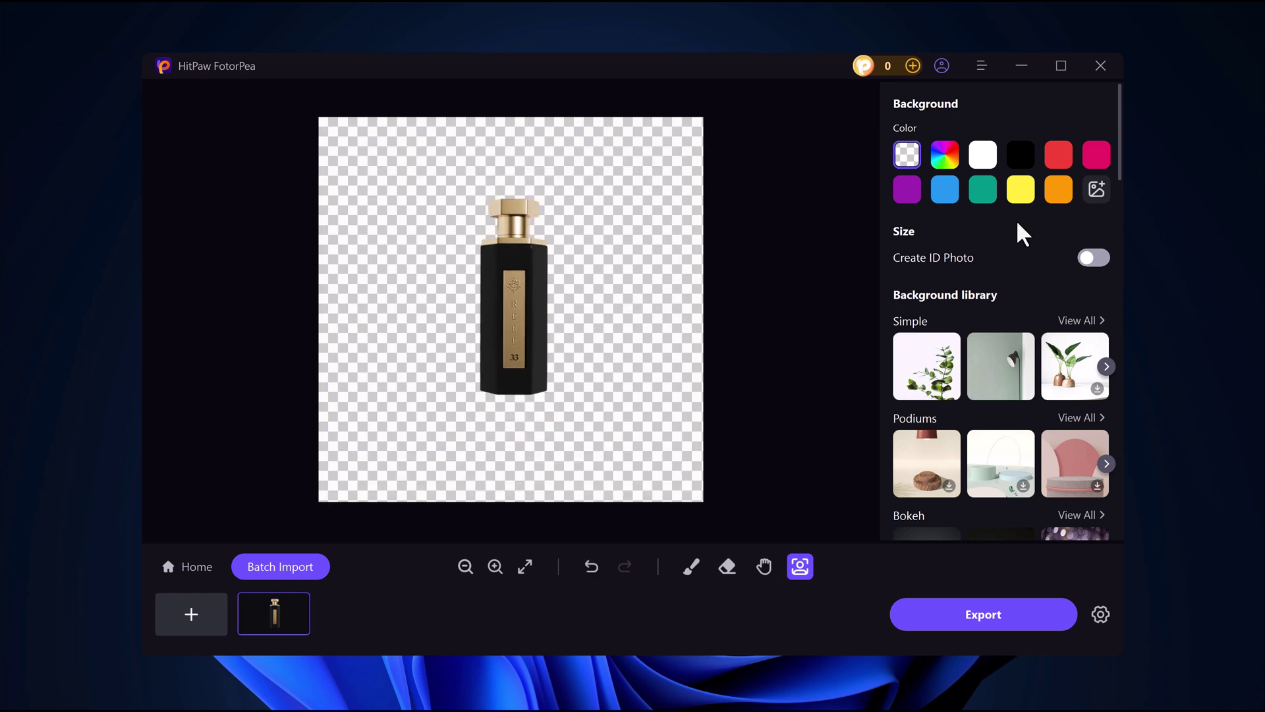
Try white, black, red, pink and blue backgrounds, then settle on the light wood texture.
click(986, 158)
click(1022, 158)
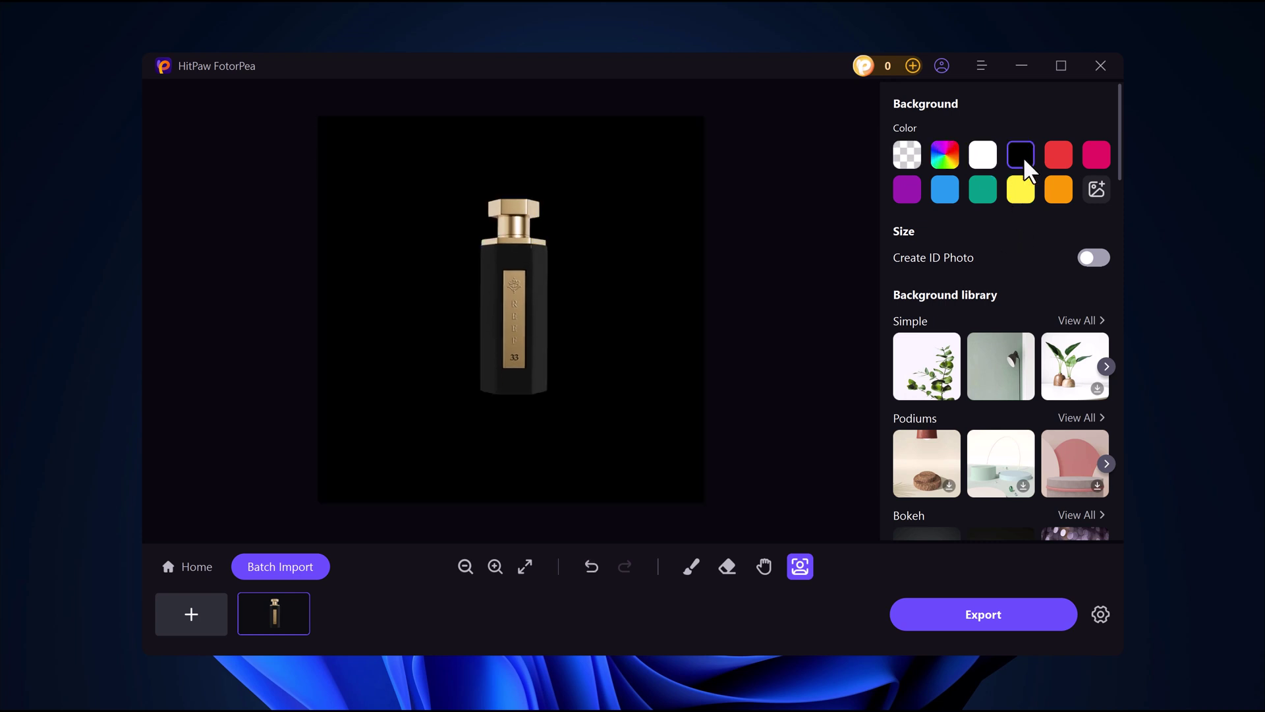
click(1059, 158)
click(1093, 157)
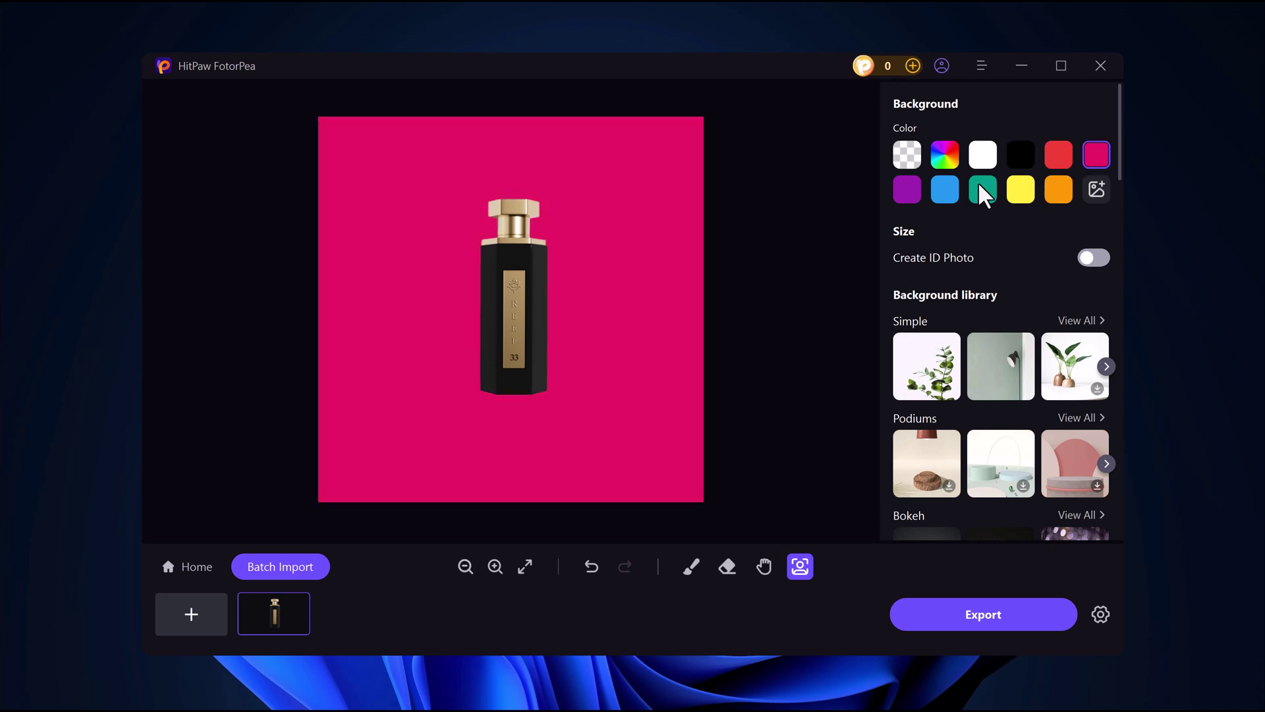
click(954, 191)
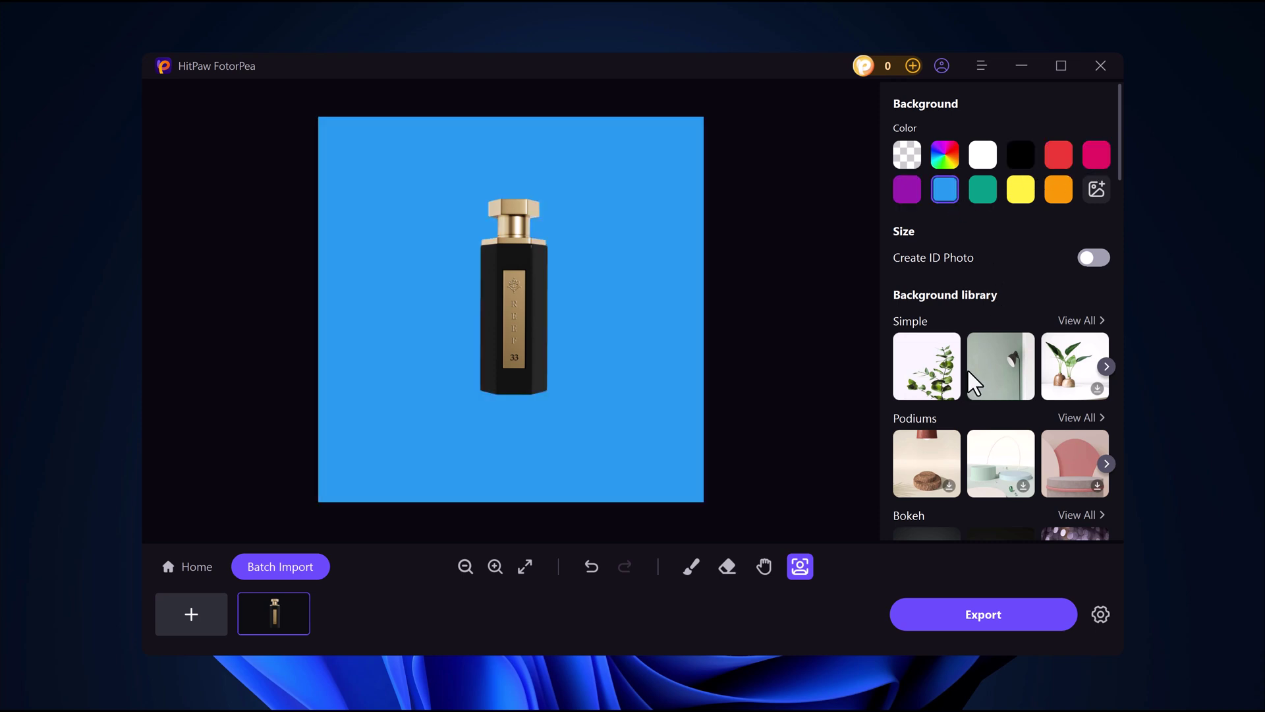
scroll(967, 381, down, 5)
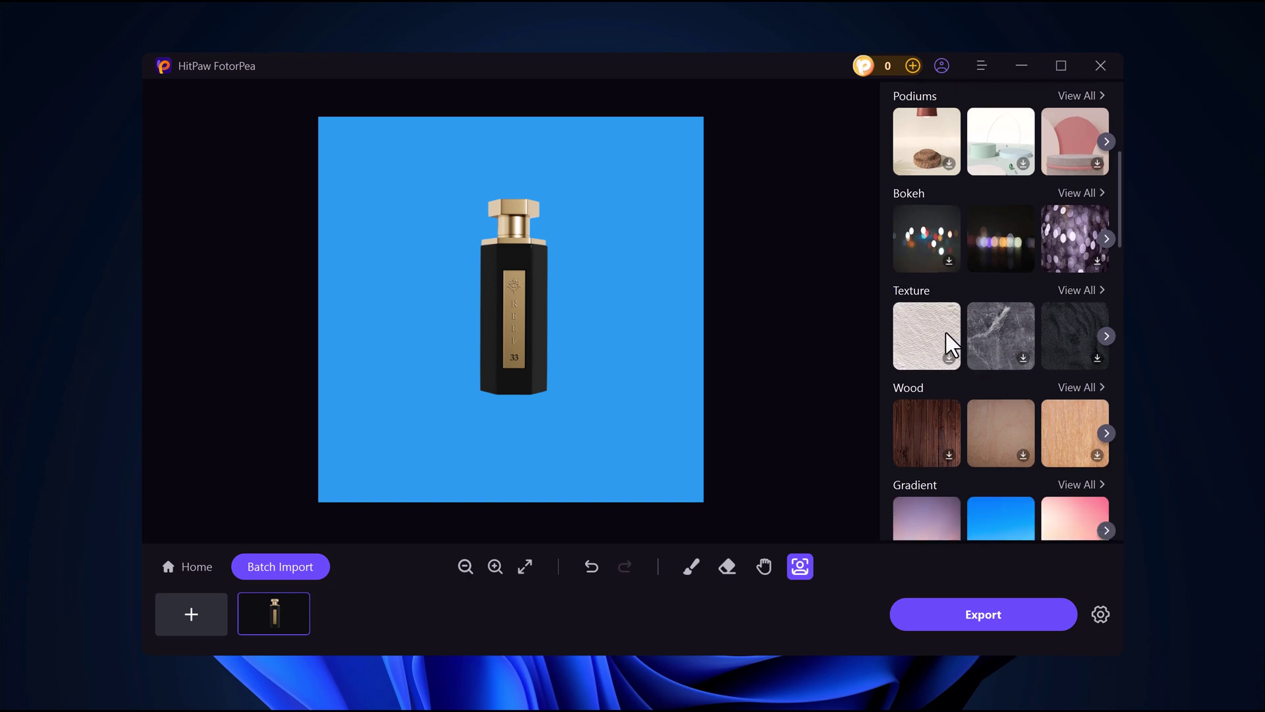
click(951, 344)
click(1018, 449)
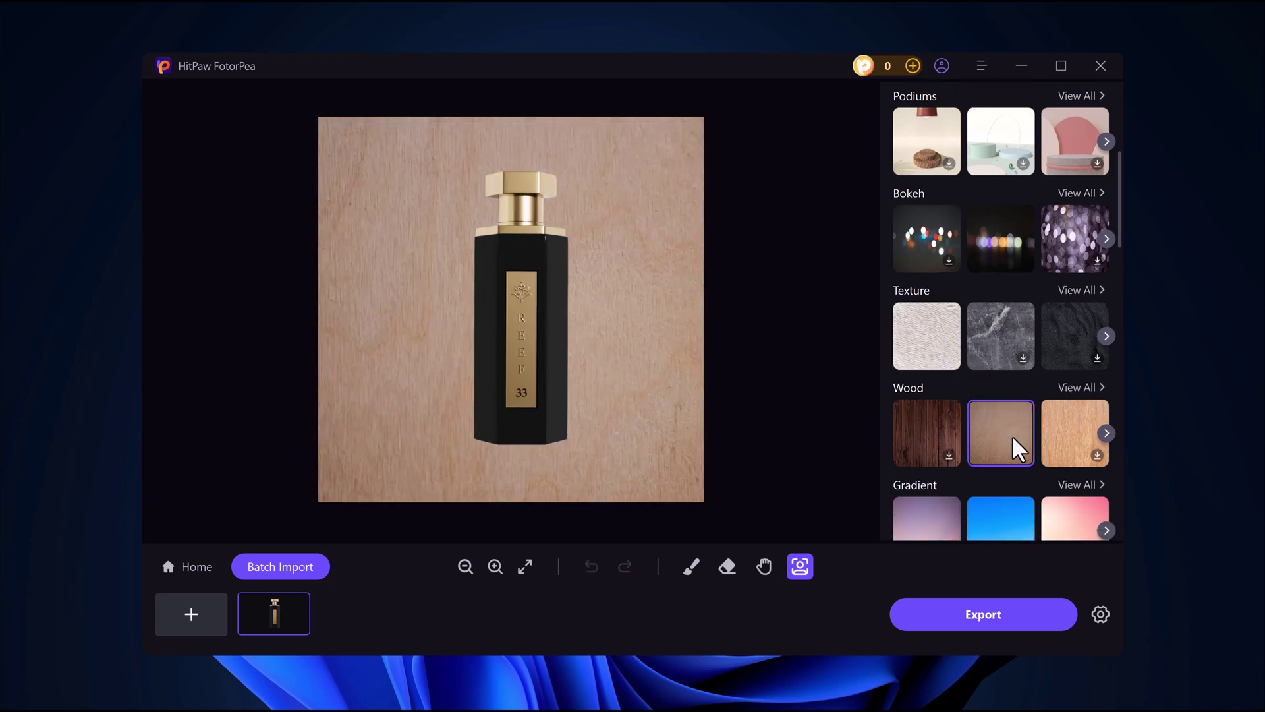
Export the wood-backed bottle as FF_115201.png and compare it with the 133 KB original.
click(979, 612)
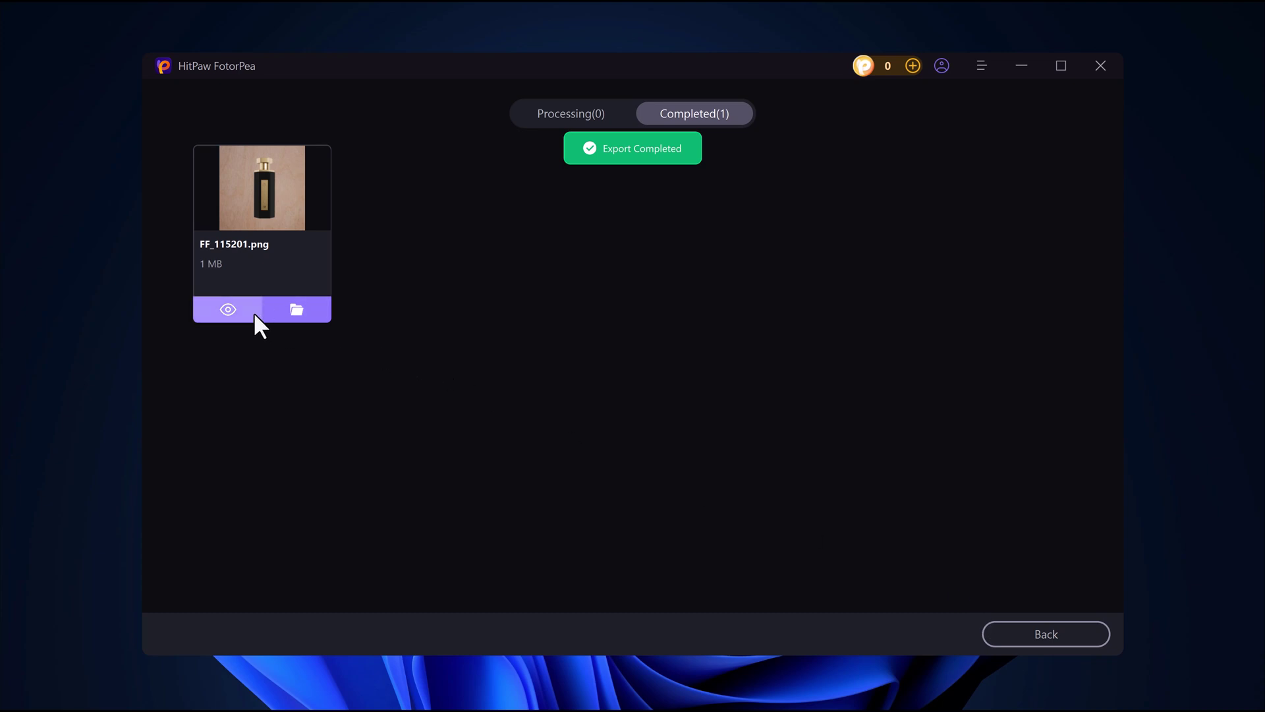
click(228, 309)
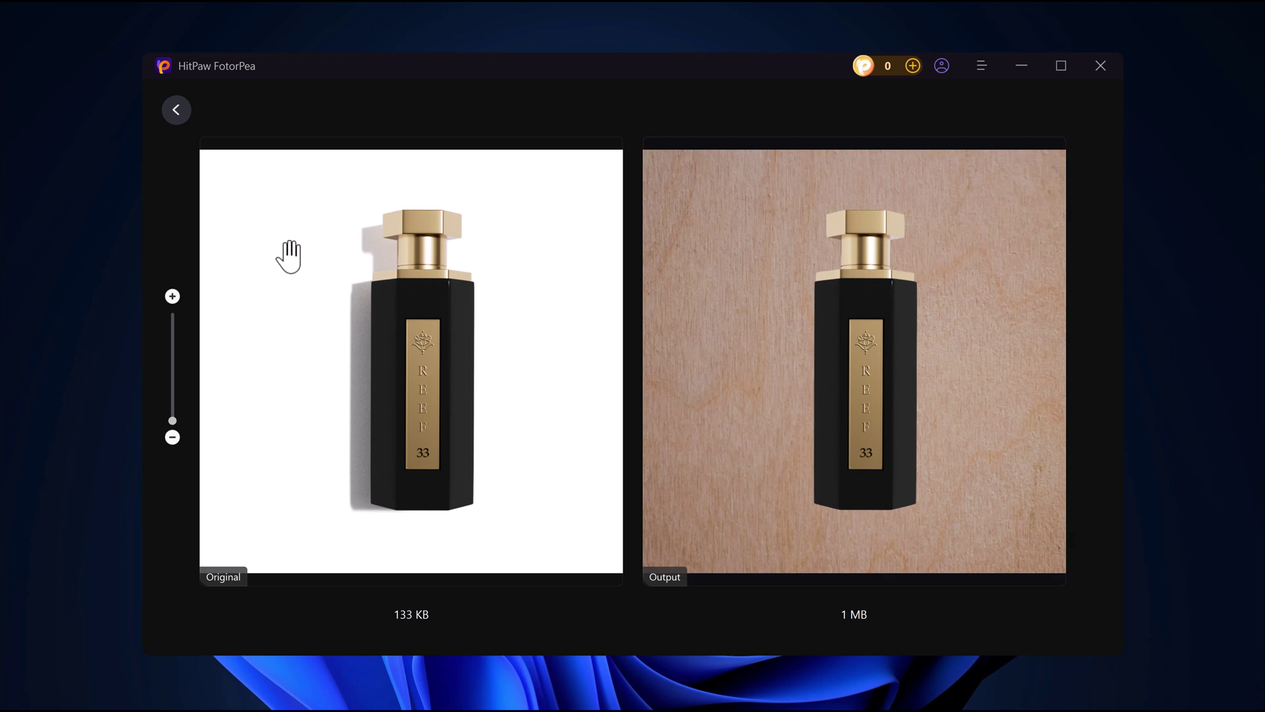
click(172, 113)
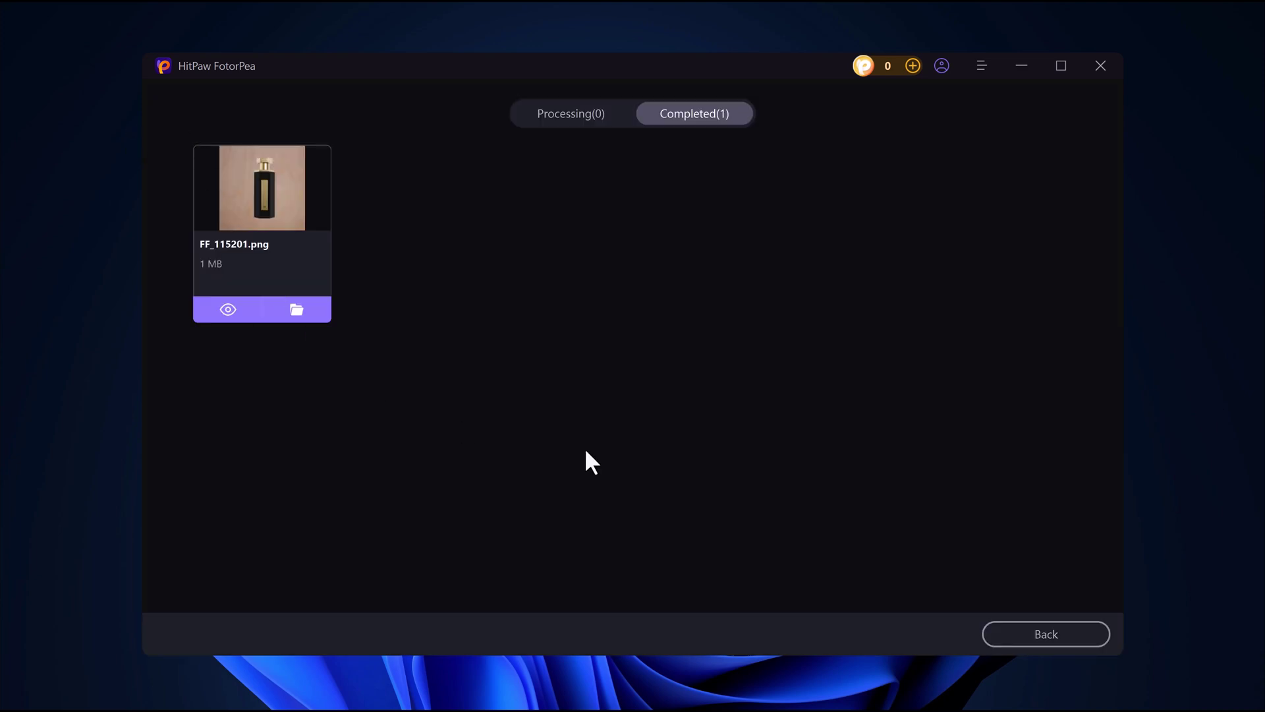
Return from the export page toward Home, confirming Yes to leave the current file.
click(1058, 638)
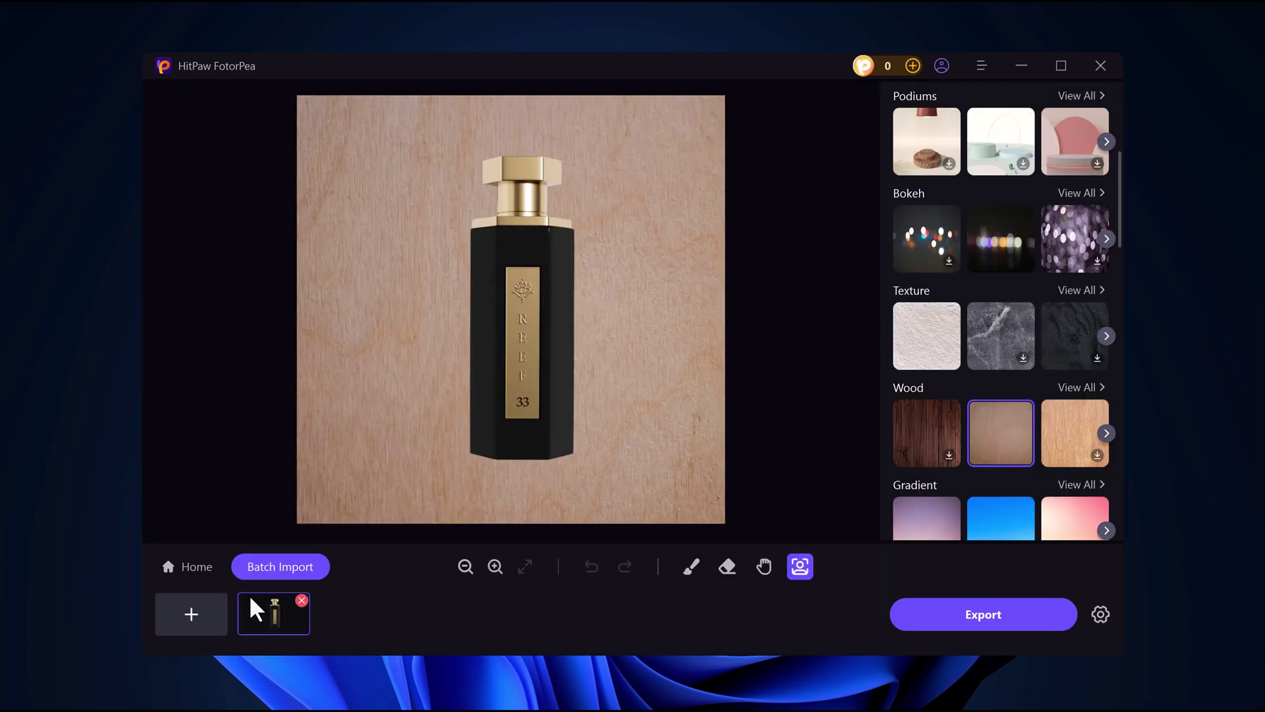
click(194, 564)
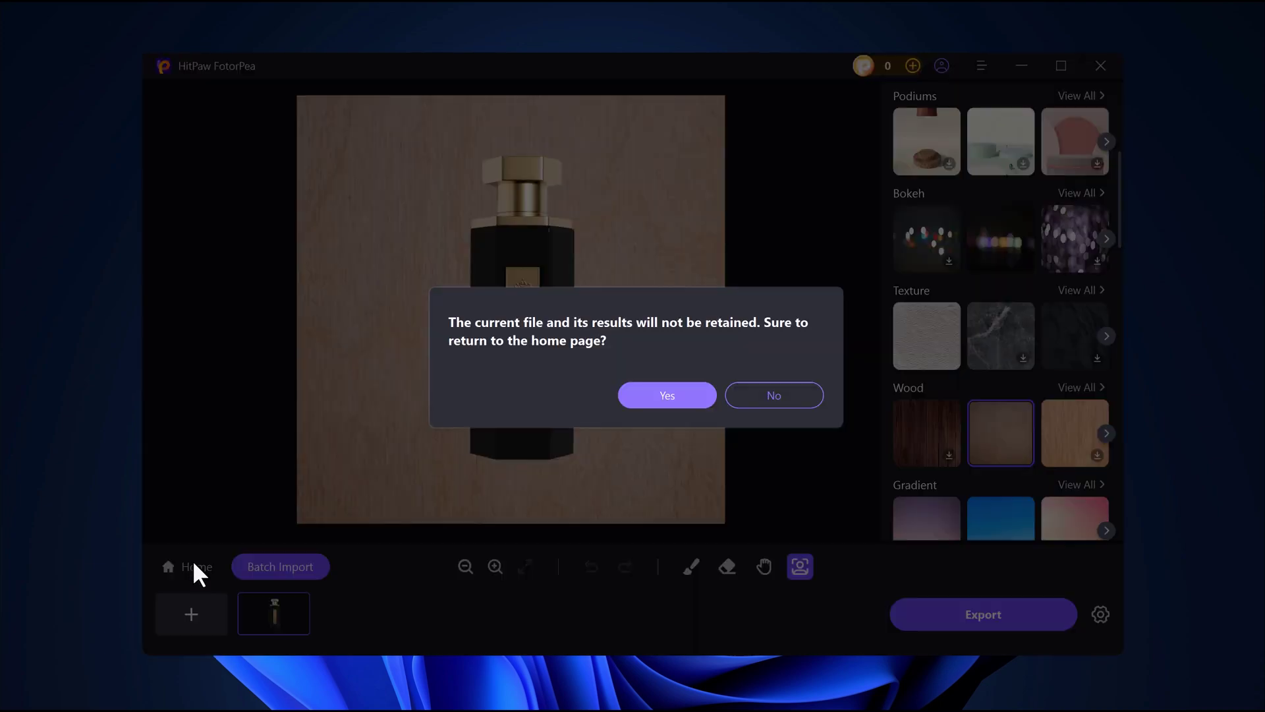
click(686, 394)
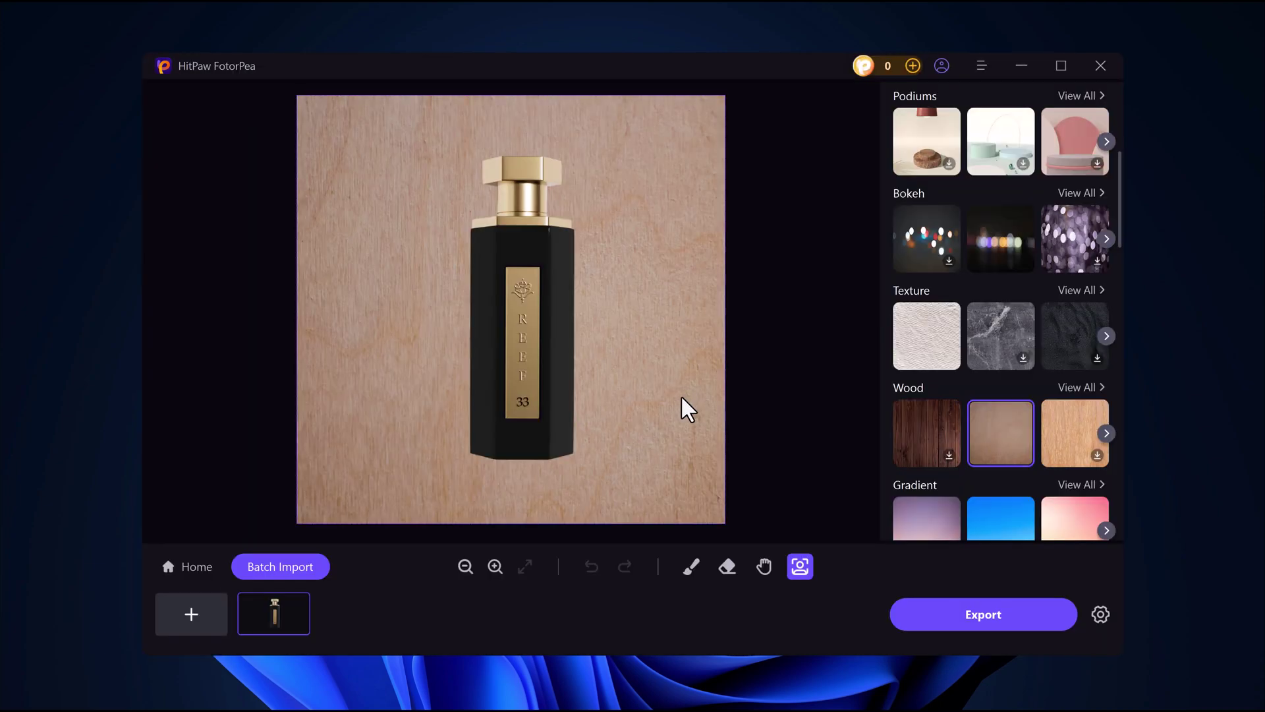
scroll(697, 418, down, 5)
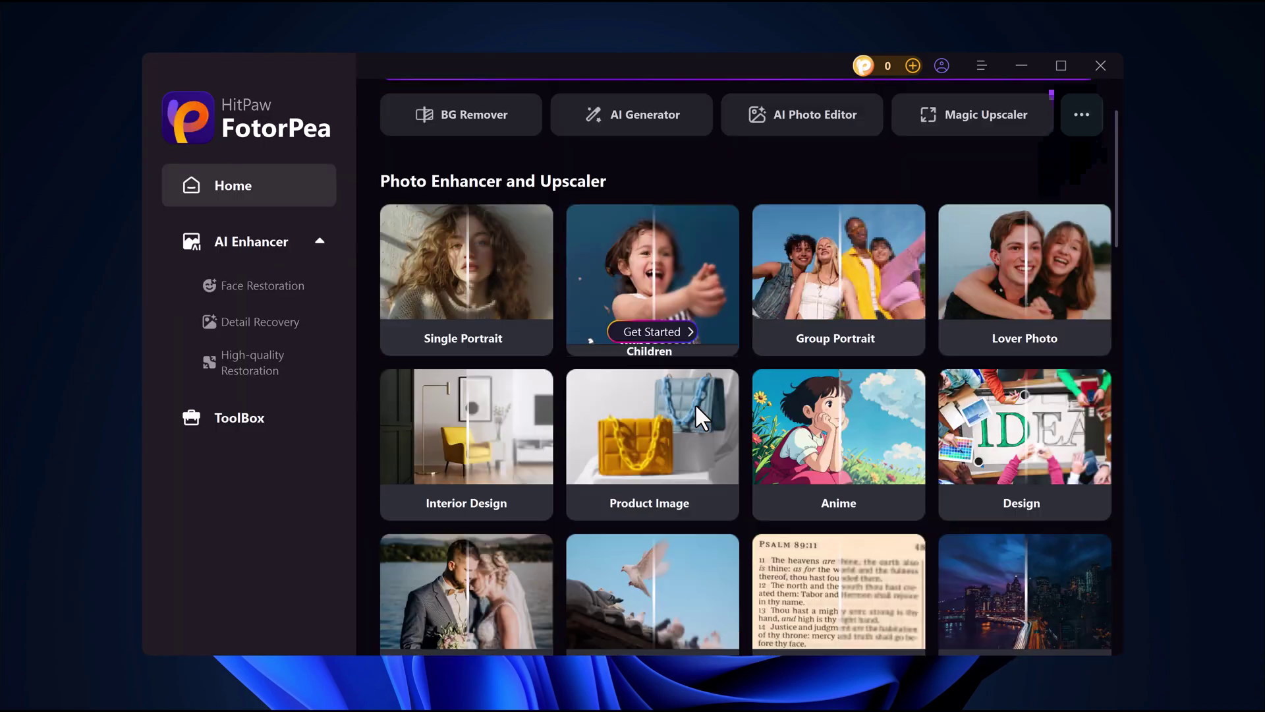
scroll(697, 415, down, 5)
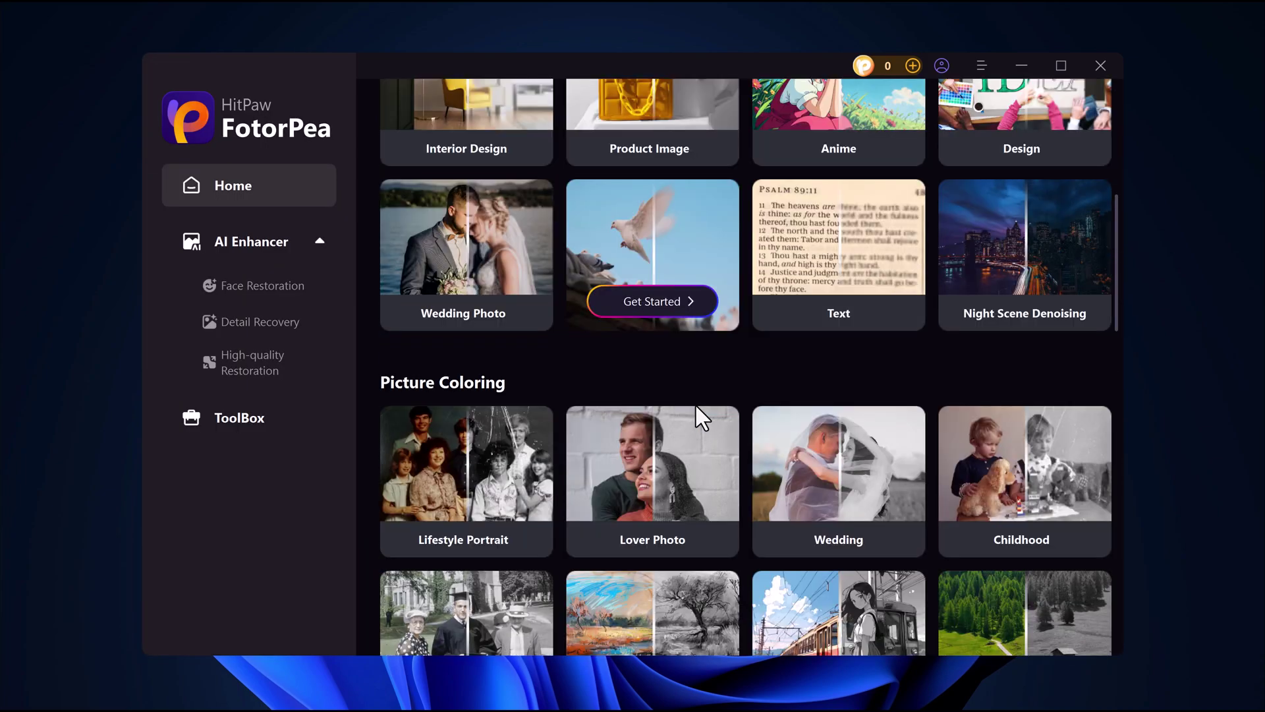
scroll(699, 416, down, 10)
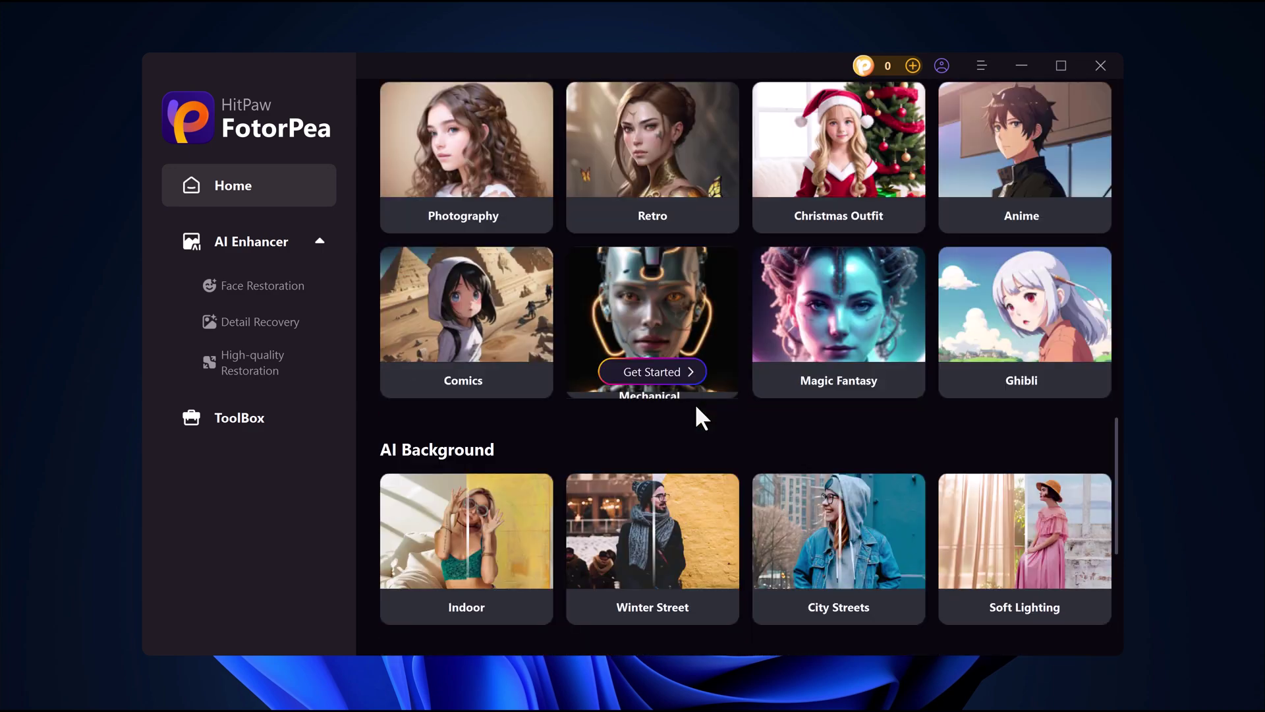
scroll(695, 404, down, 3)
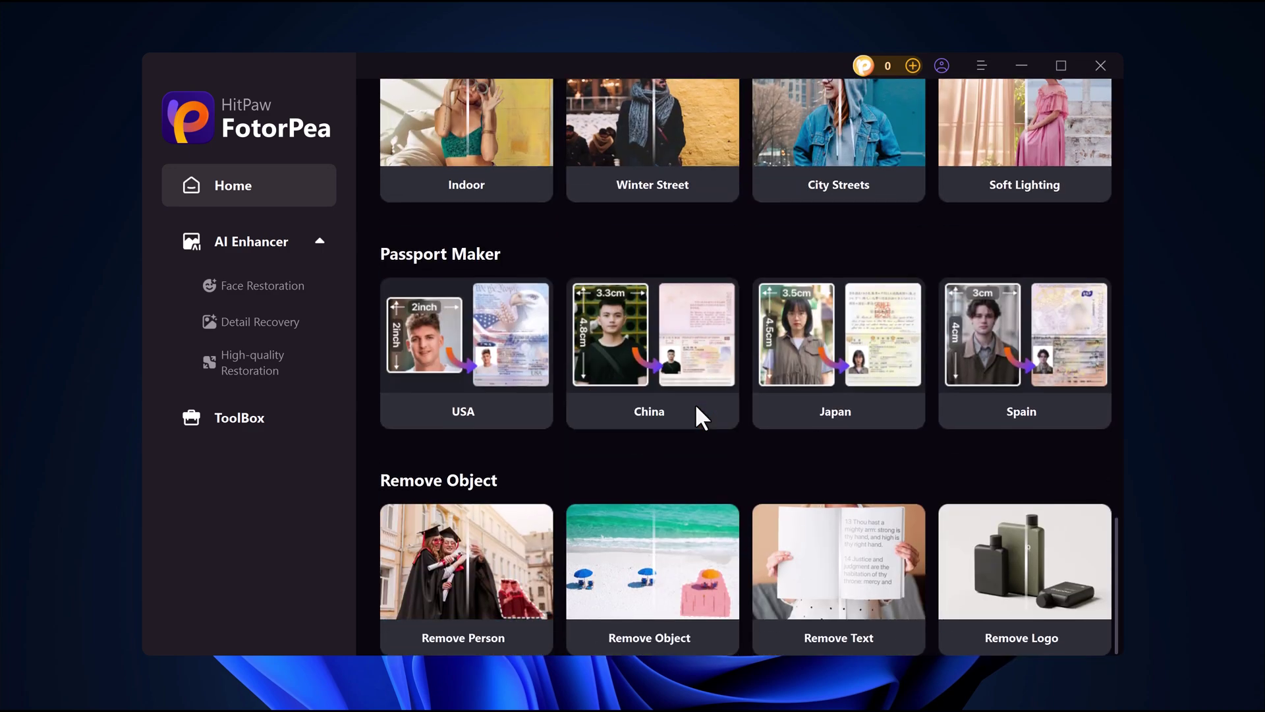
scroll(698, 414, up, 18)
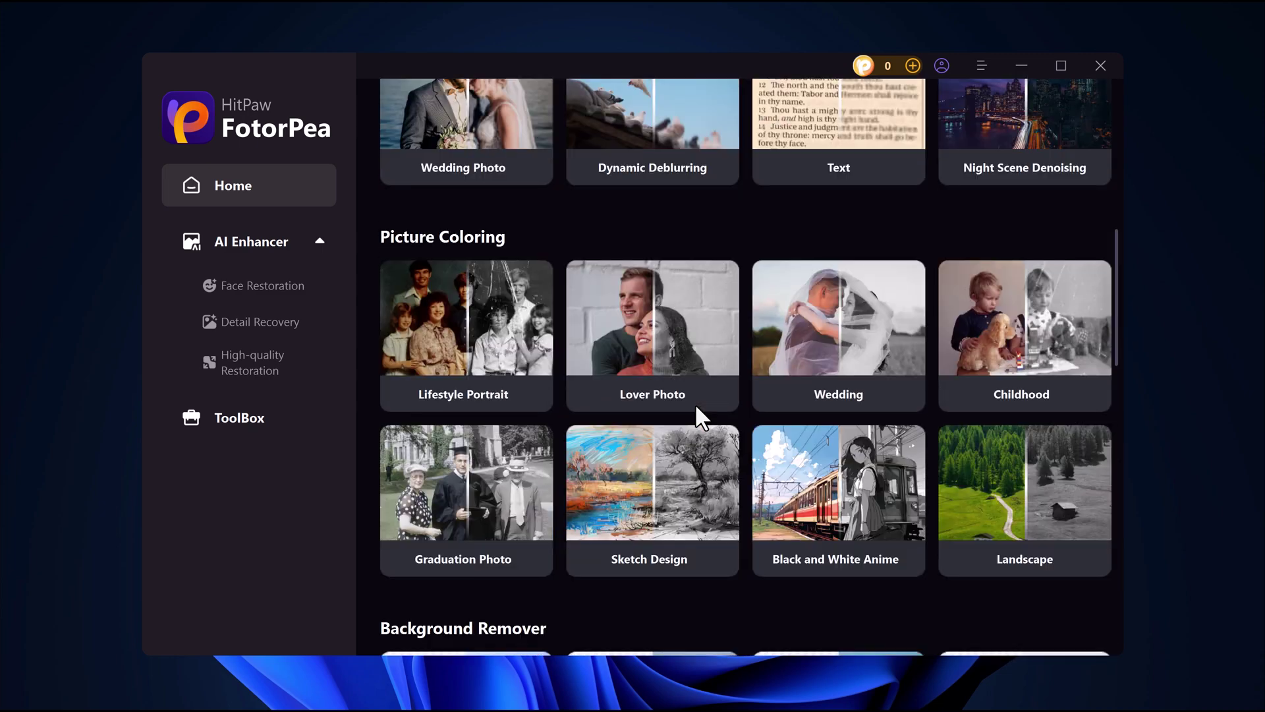
scroll(694, 402, up, 4)
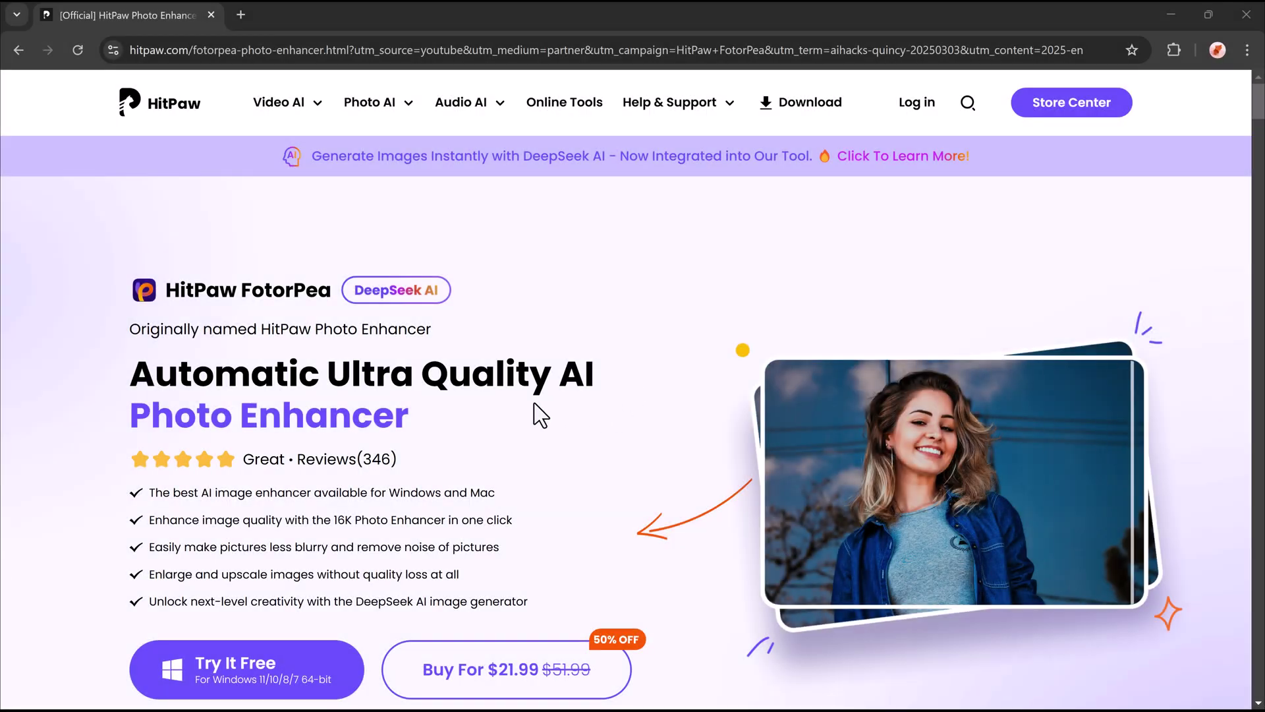
Scroll the FotorPea product page down past the comparison to the upscaling-in-any-occasion section.
scroll(534, 402, down, 1)
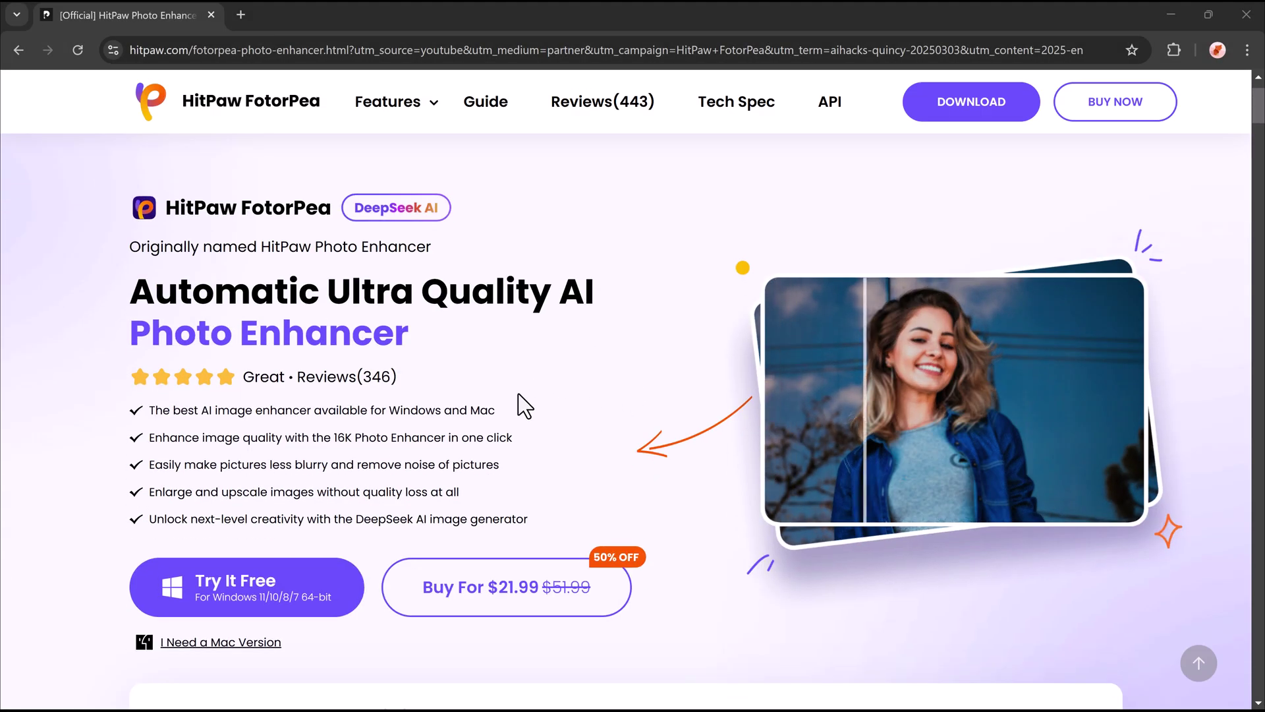
drag(1259, 122, 1259, 166)
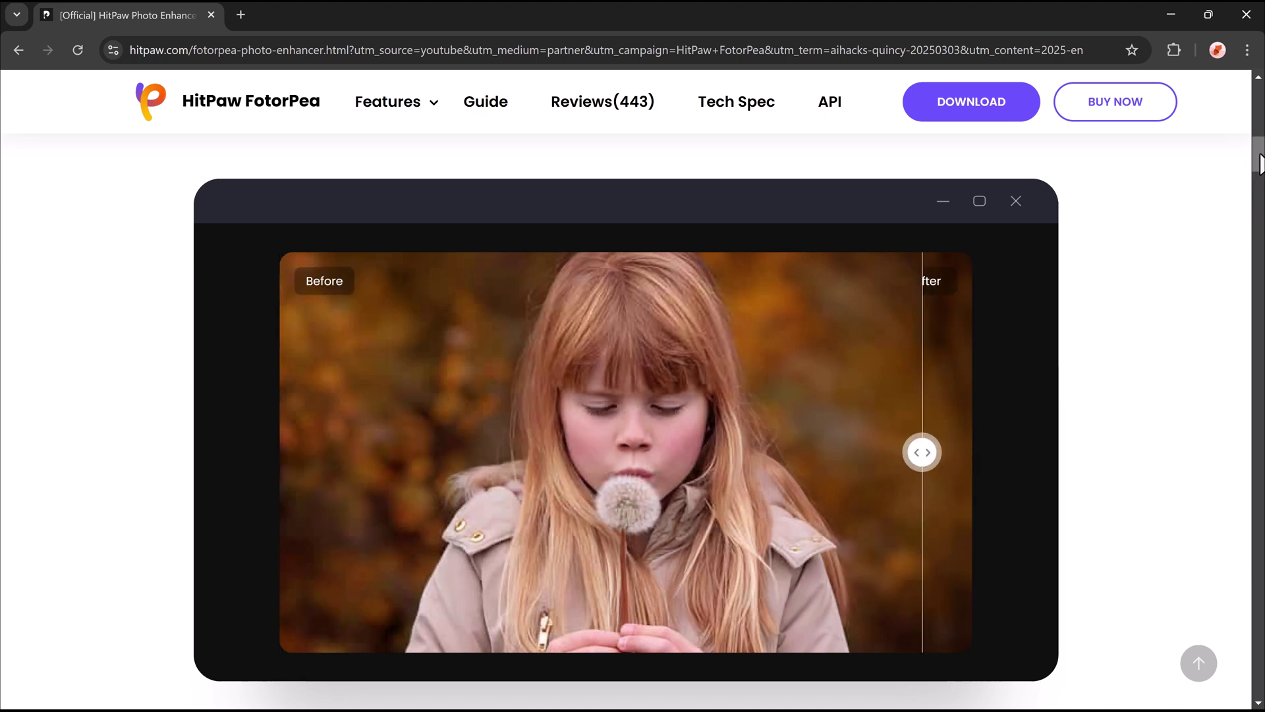
scroll(921, 452, down, 9)
scroll(626, 396, up, 1)
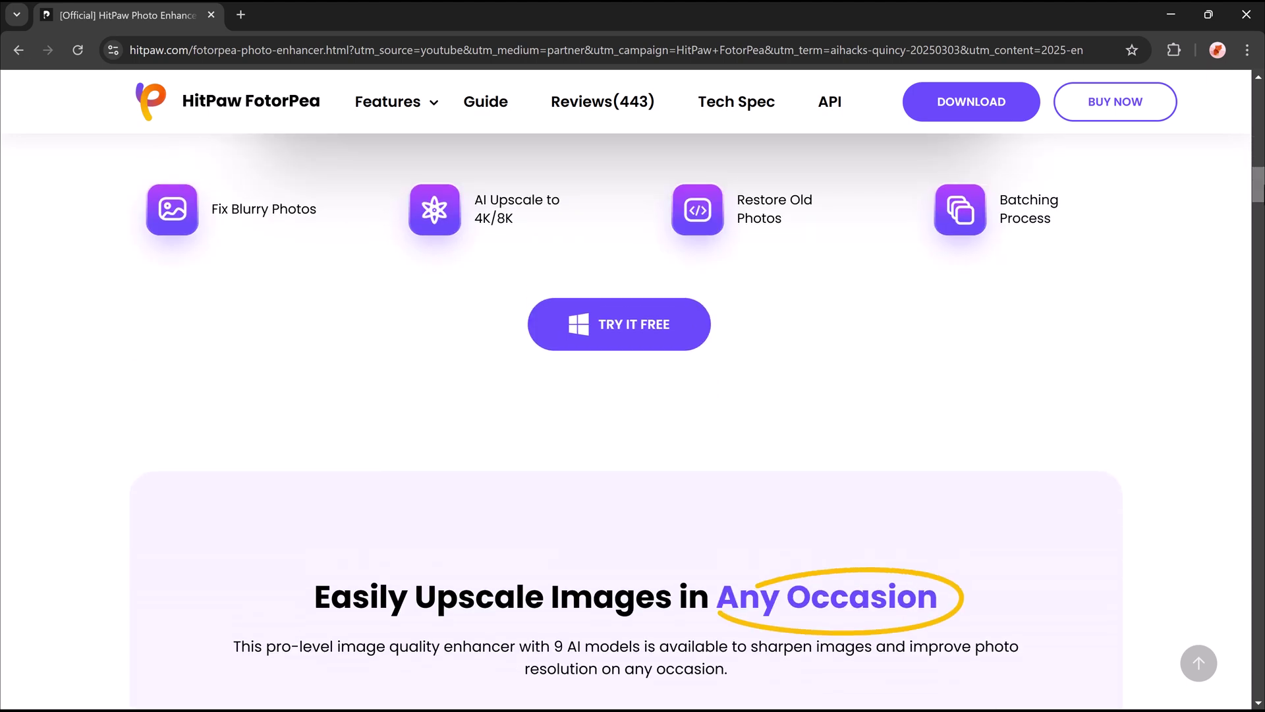